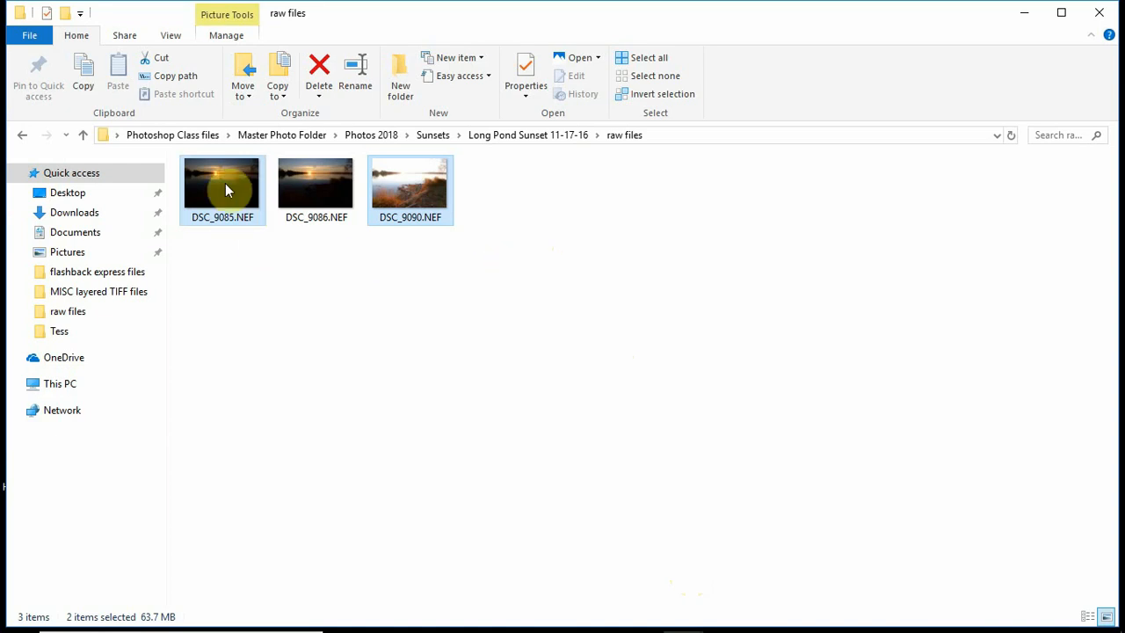
- Select the raw files DSC_9085.NEF and DSC_9090.NEF and open them together in Camera Raw
{"action": "mouse_move", "coordinate": [222, 187]}
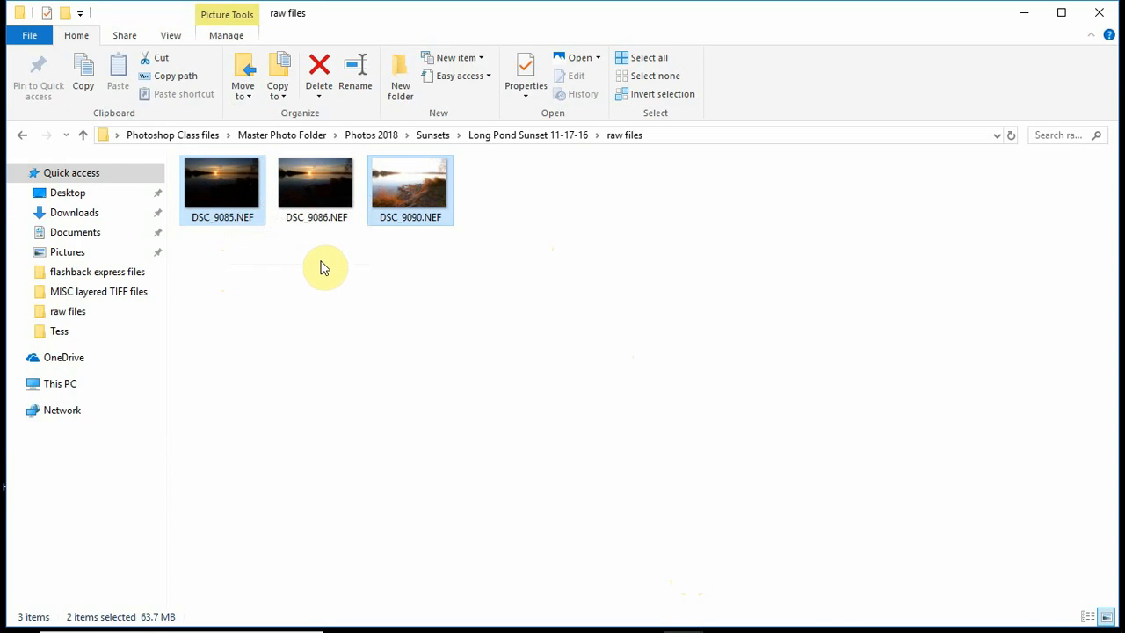
{"action": "left_click", "coordinate": [219, 178]}
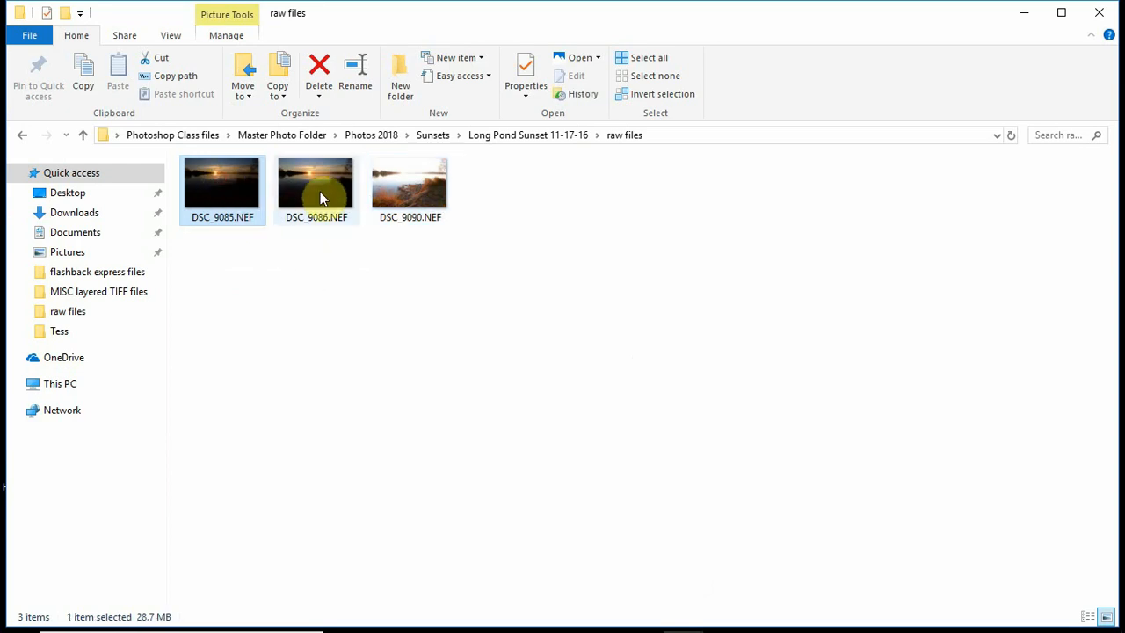
{"action": "left_click", "coordinate": [394, 189], "text": "ctrl"}
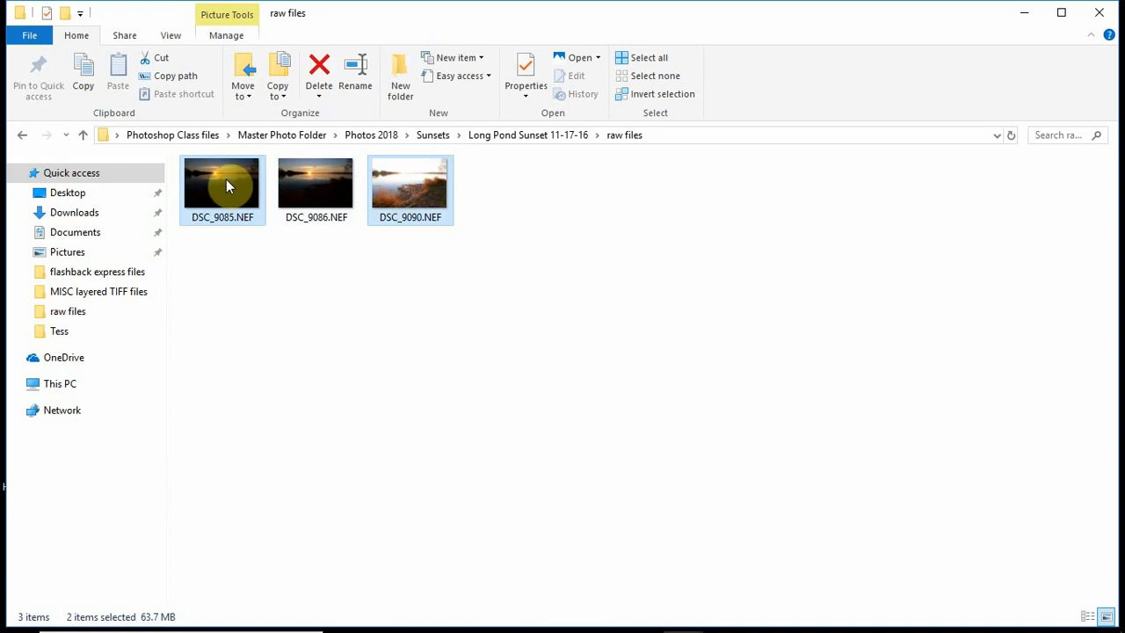
{"action": "mouse_move", "coordinate": [224, 178]}
{"action": "mouse_move", "coordinate": [417, 185]}
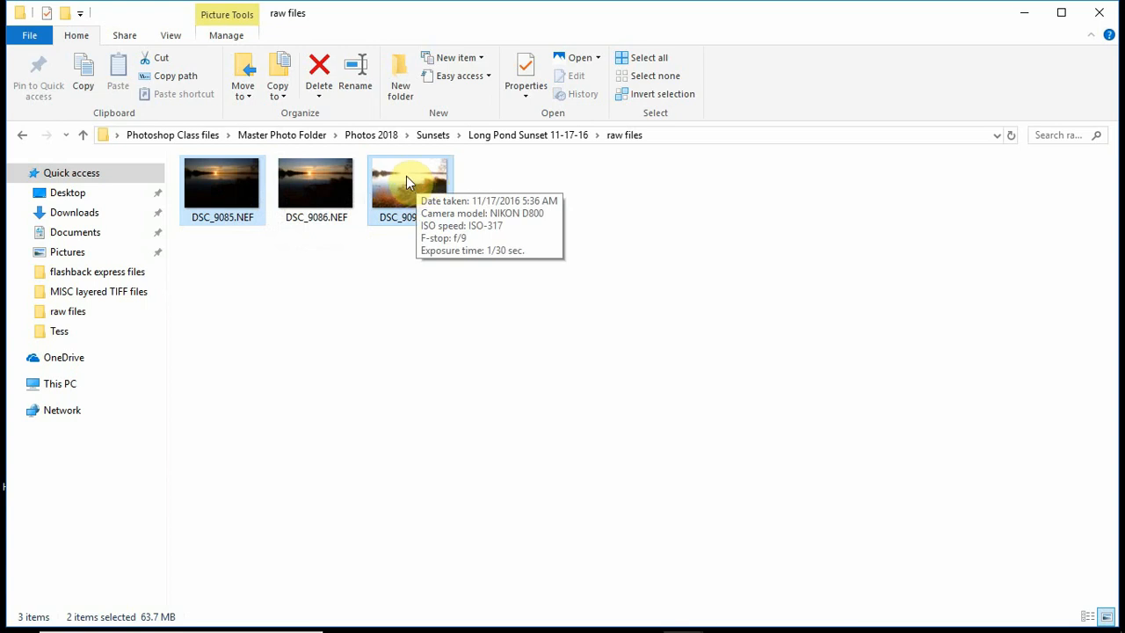
{"action": "left_click_drag", "start_coordinate": [406, 182], "coordinate": [596, 482]}
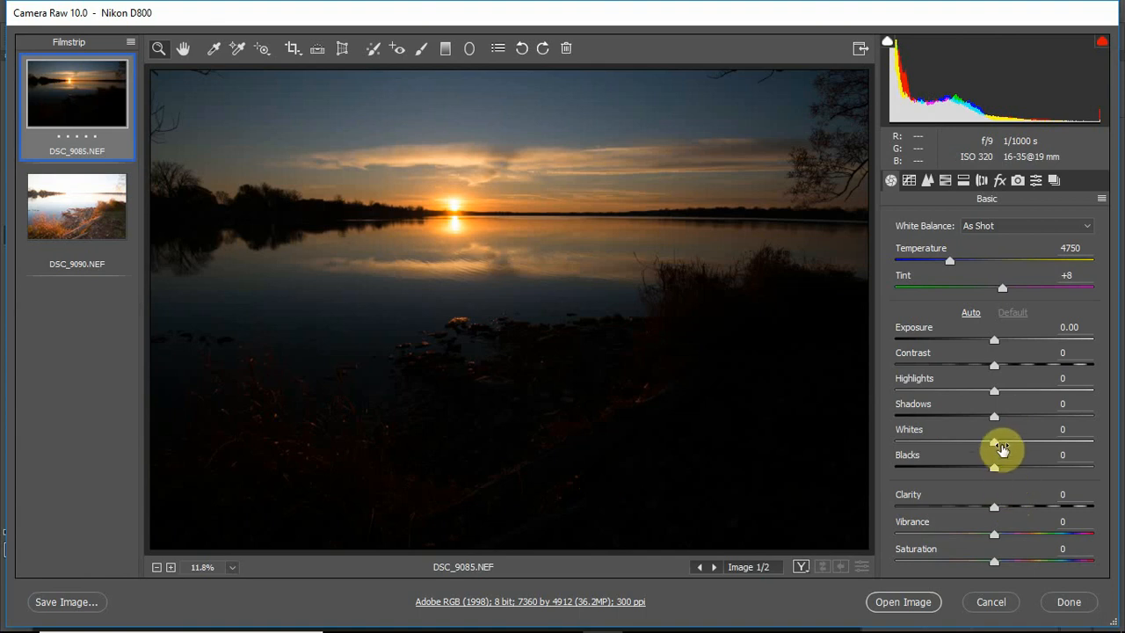
- For DSC_9085.NEF, set Exposure to +0.15, Highlights to -19 and Vibrance to +41
{"action": "left_click_drag", "start_coordinate": [995, 343], "coordinate": [998, 349]}
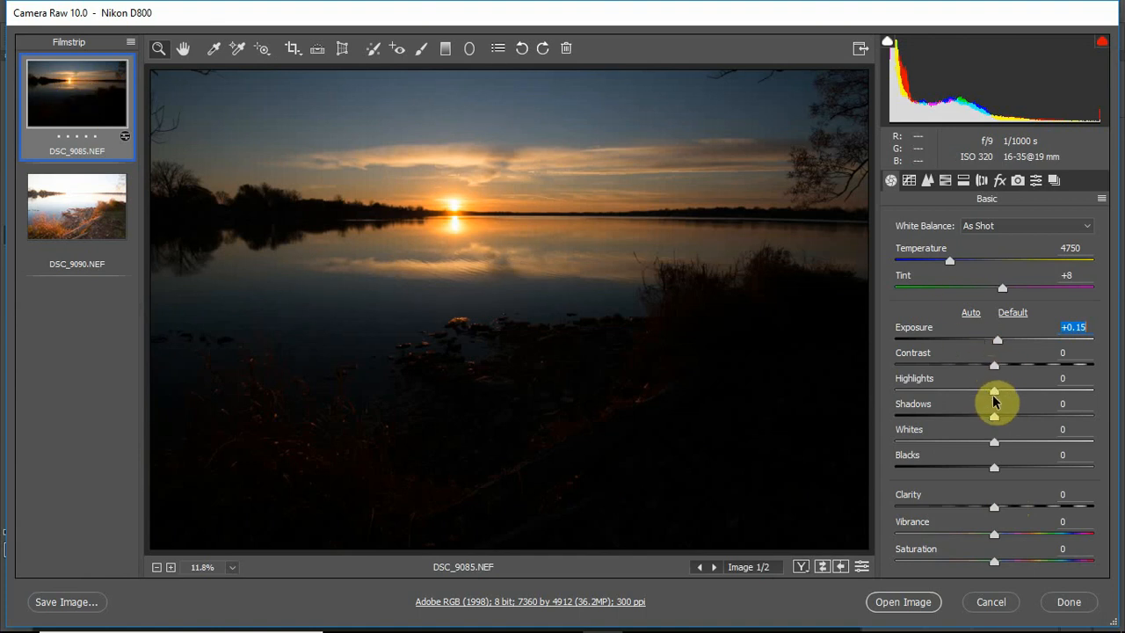
{"action": "left_click_drag", "start_coordinate": [994, 392], "coordinate": [975, 394]}
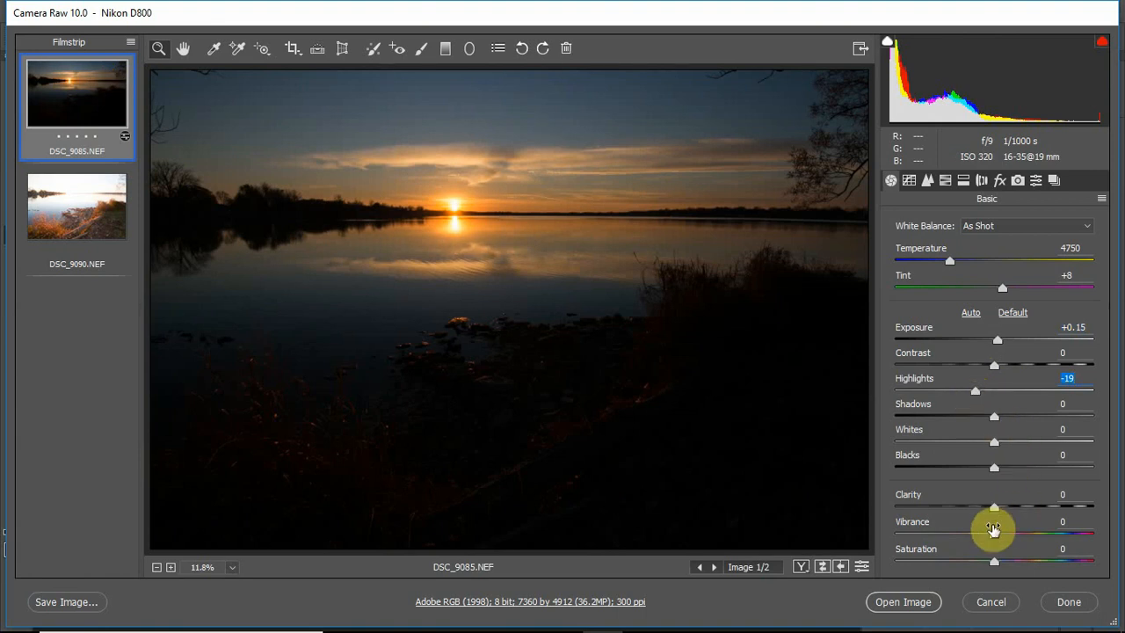
{"action": "left_click_drag", "start_coordinate": [994, 533], "coordinate": [1035, 538]}
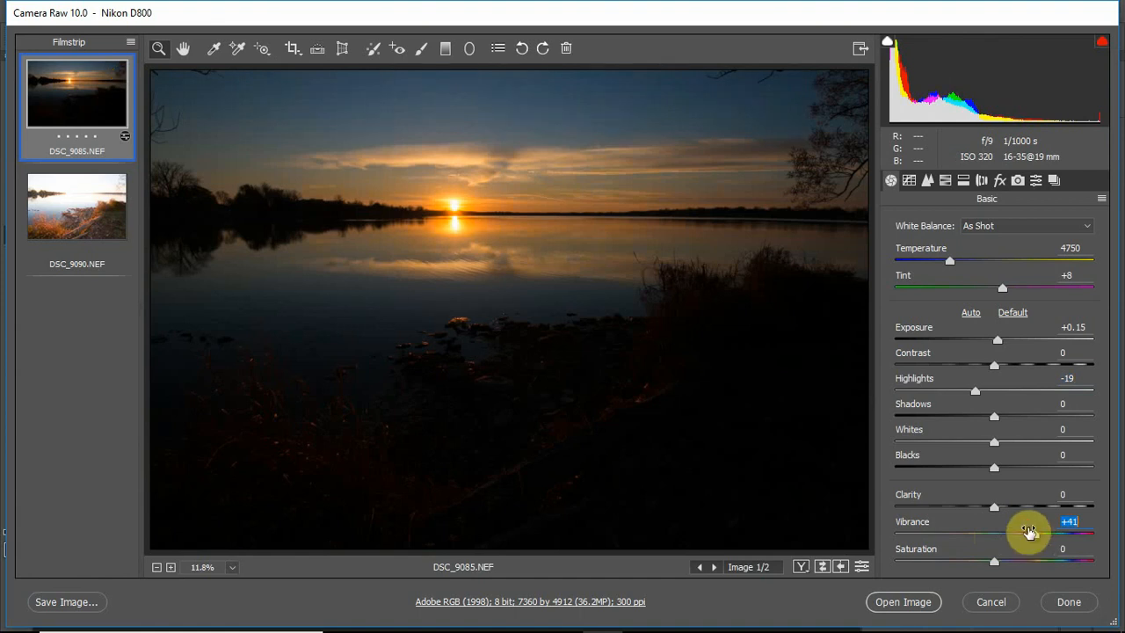
- For DSC_9090.NEF, set Highlights to -100, Exposure to -0.45 and Vibrance to +33
{"action": "left_click", "coordinate": [81, 211]}
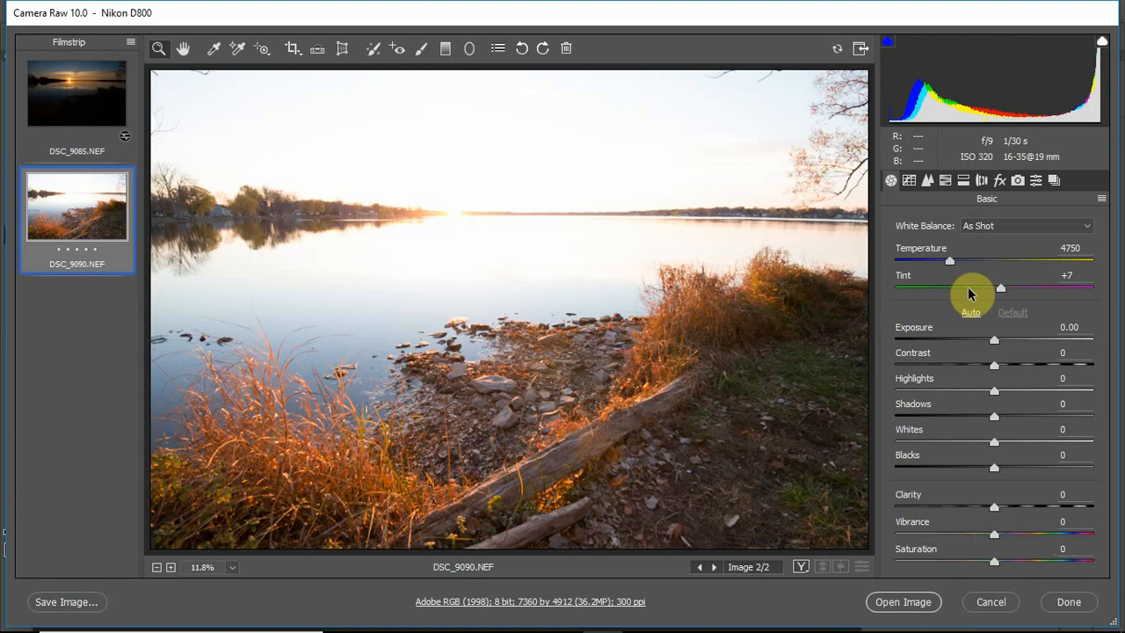
{"action": "left_click_drag", "start_coordinate": [994, 392], "coordinate": [893, 395]}
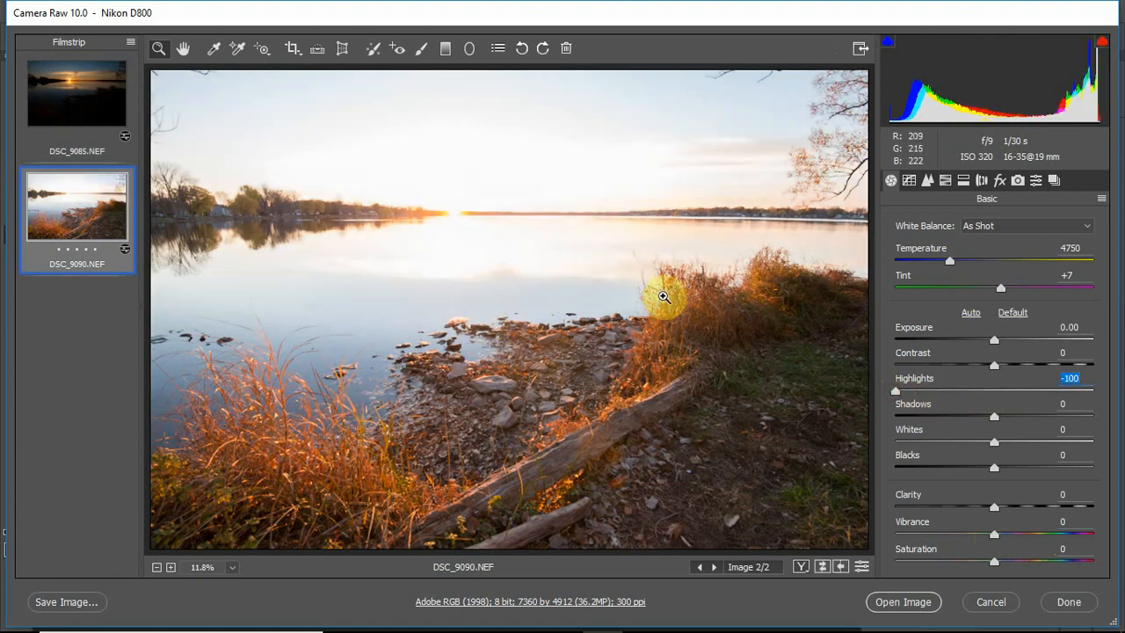
{"action": "left_click_drag", "start_coordinate": [988, 330], "coordinate": [987, 345]}
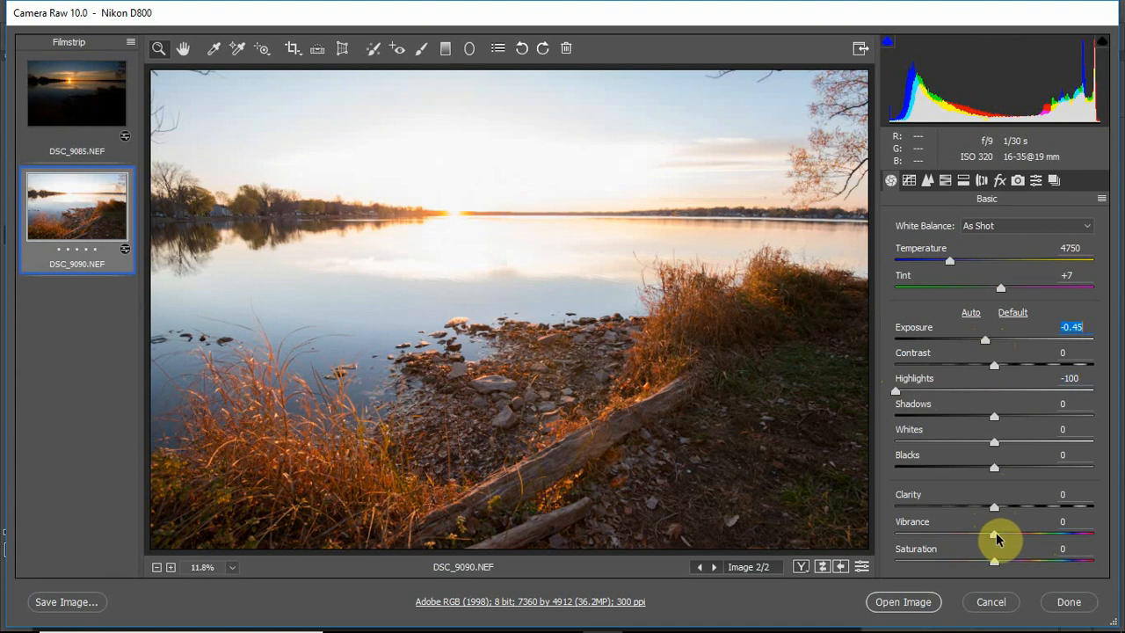
{"action": "left_click_drag", "start_coordinate": [997, 537], "coordinate": [1027, 535]}
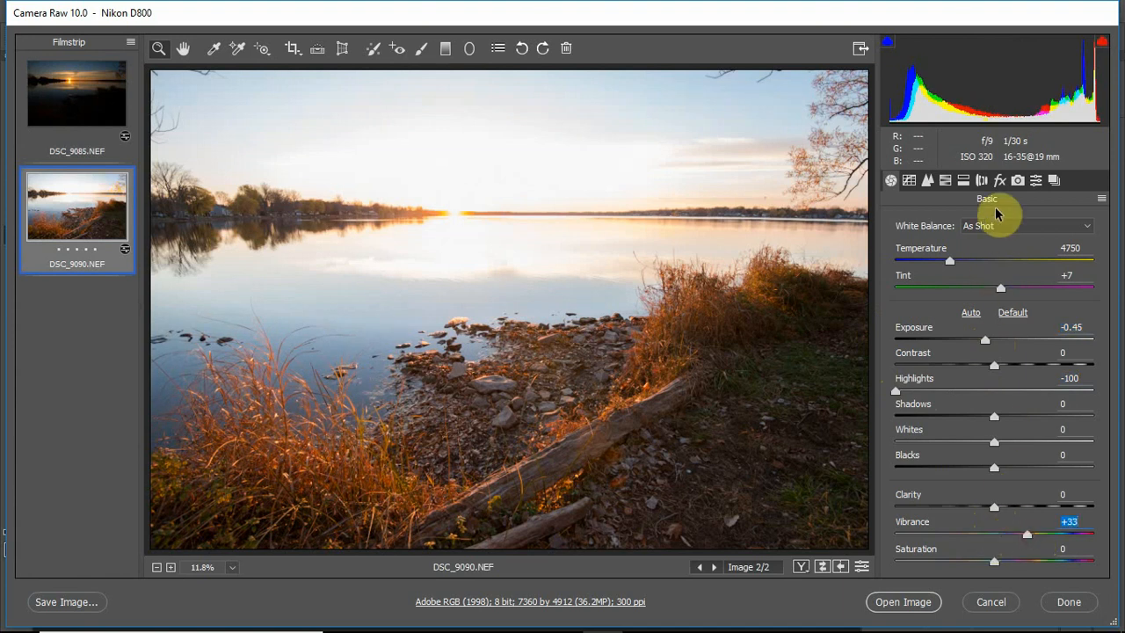
- Enable lens profile corrections and chromatic aberration removal for both DSC_9090.NEF and DSC_9085.NEF
{"action": "left_click", "coordinate": [982, 182]}
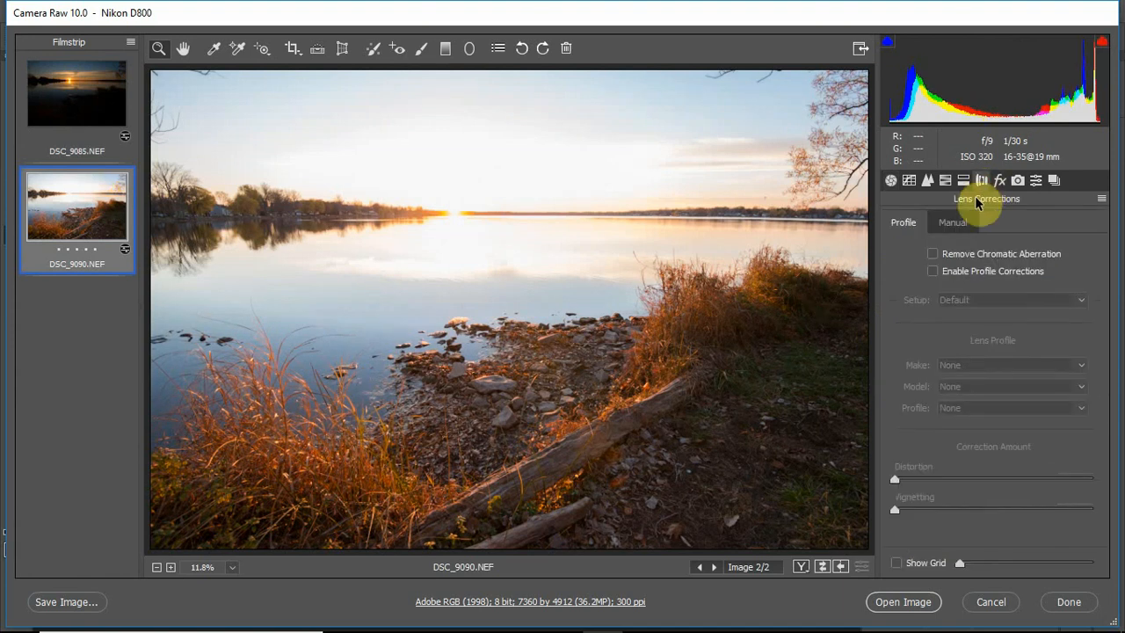
{"action": "left_click", "coordinate": [933, 273]}
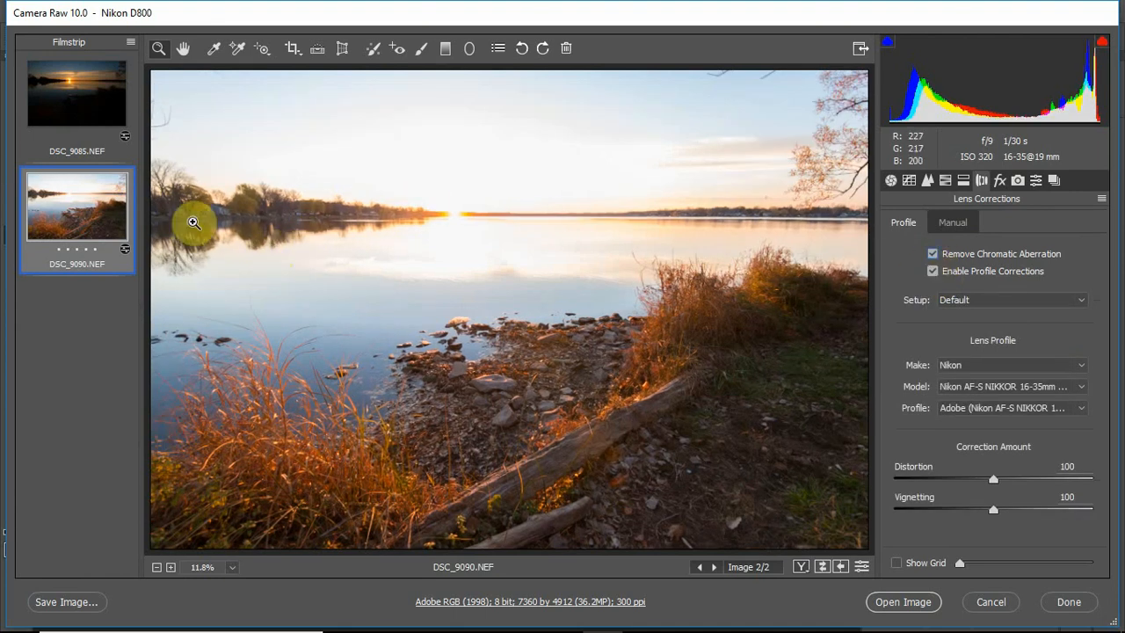
{"action": "left_click", "coordinate": [63, 98]}
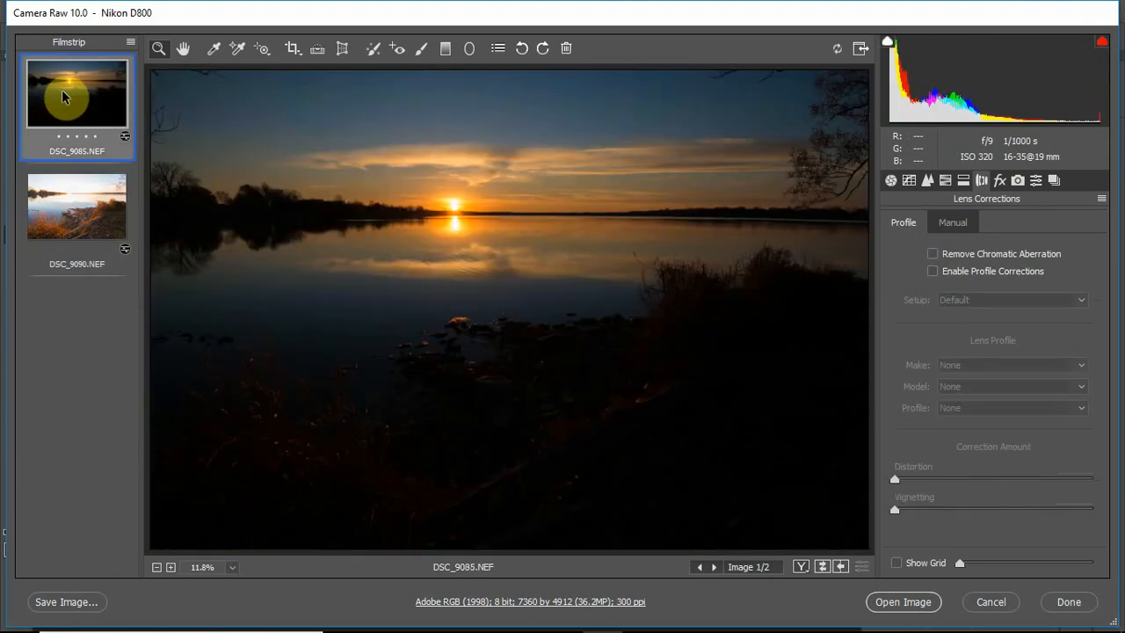
{"action": "left_click", "coordinate": [933, 271]}
{"action": "left_click", "coordinate": [933, 253]}
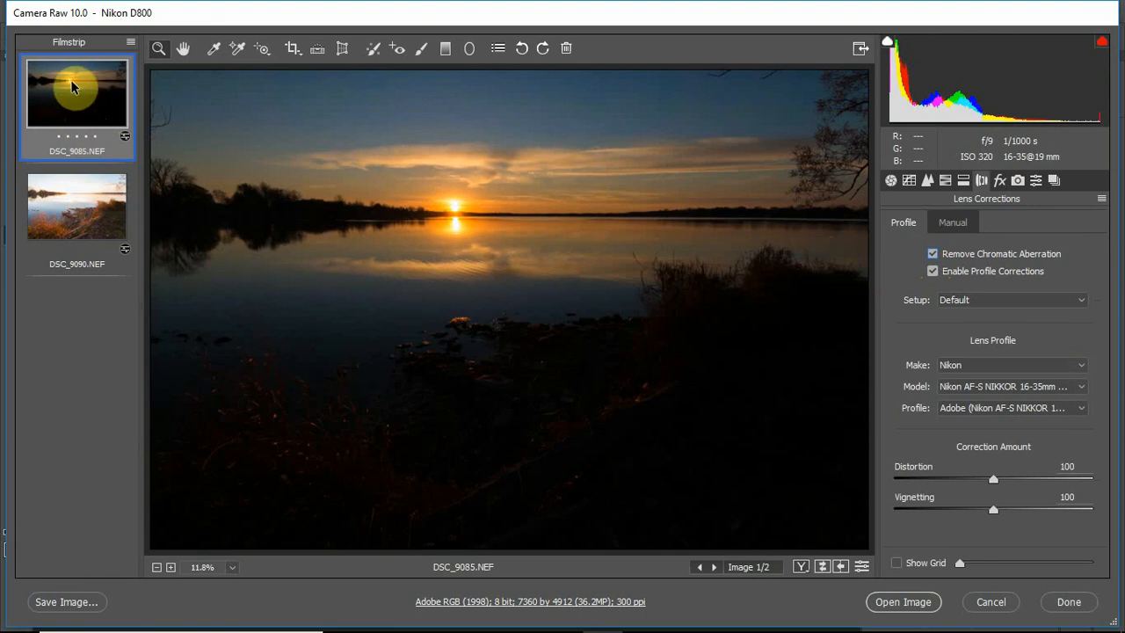
- Select both raw photos in the filmstrip and open them as separate documents in Photoshop
{"action": "left_click", "coordinate": [63, 199], "text": "shift"}
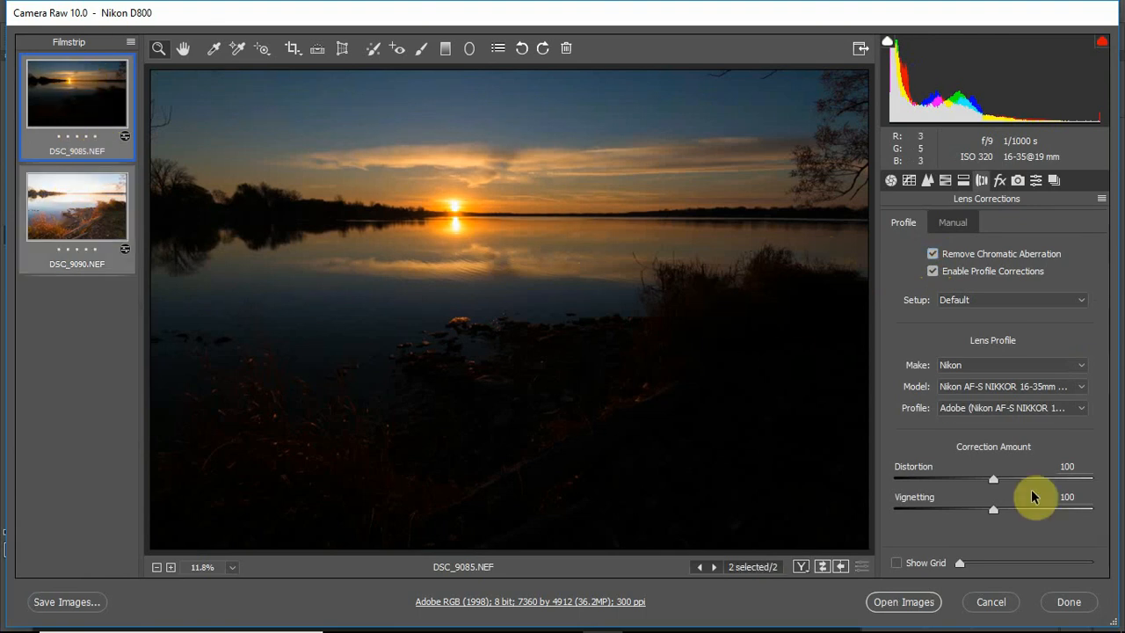
{"action": "left_click", "coordinate": [903, 603]}
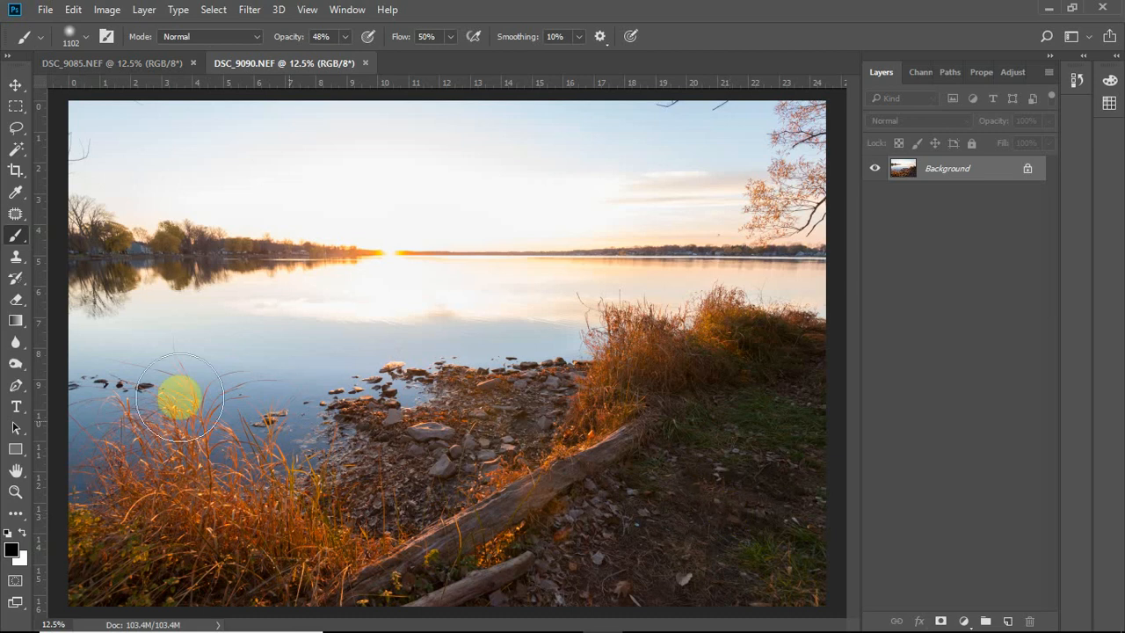
- Select the whole canvas of the dark DSC_9085.NEF image and copy it
{"action": "left_click", "coordinate": [126, 62]}
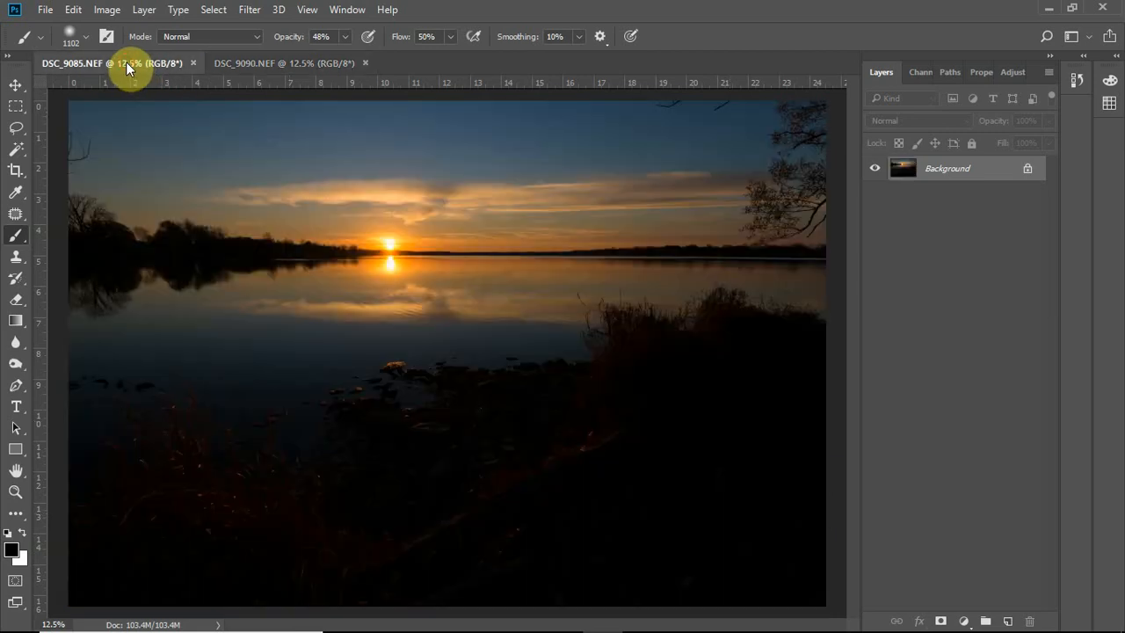
{"action": "left_click", "coordinate": [74, 11]}
{"action": "left_click", "coordinate": [128, 11]}
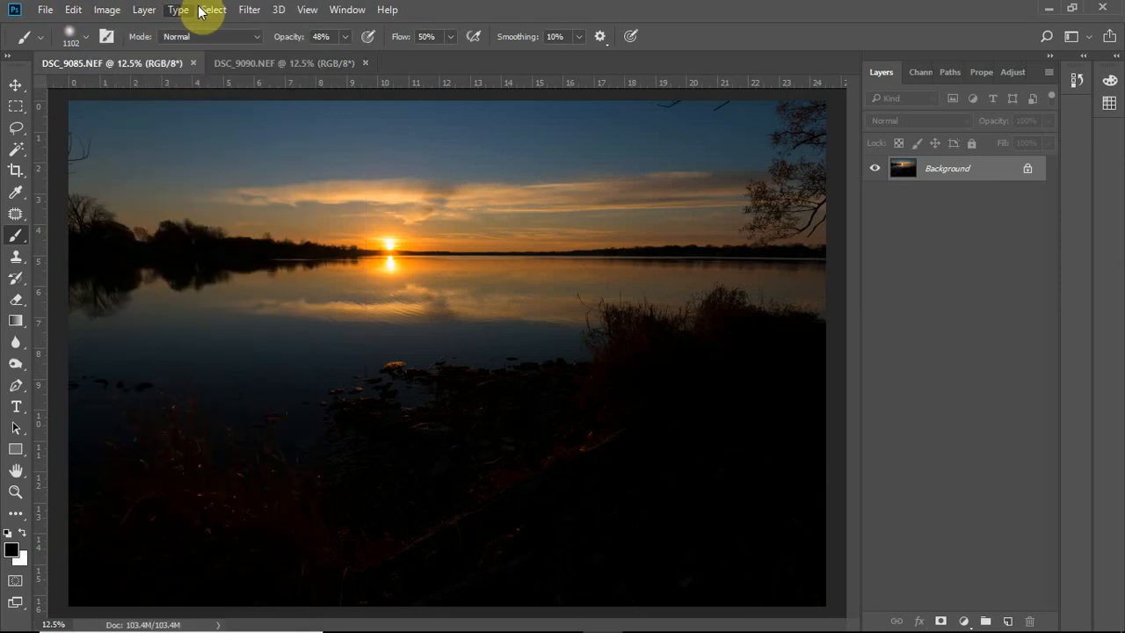
{"action": "left_click", "coordinate": [213, 10]}
{"action": "left_click", "coordinate": [219, 26]}
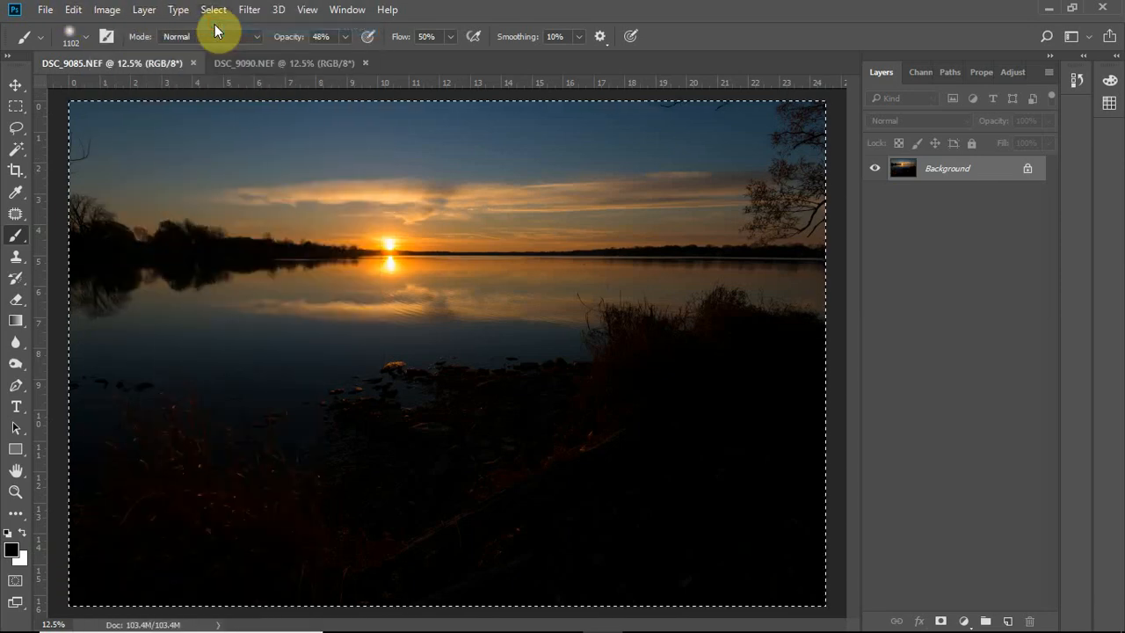
{"action": "left_click", "coordinate": [74, 15]}
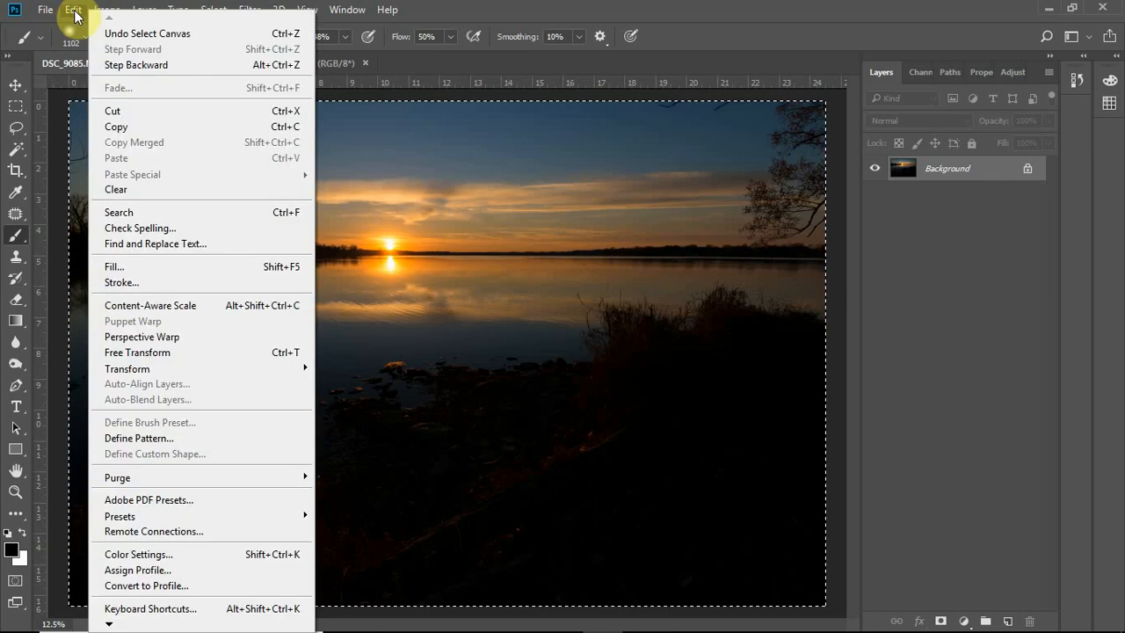
{"action": "left_click", "coordinate": [110, 128]}
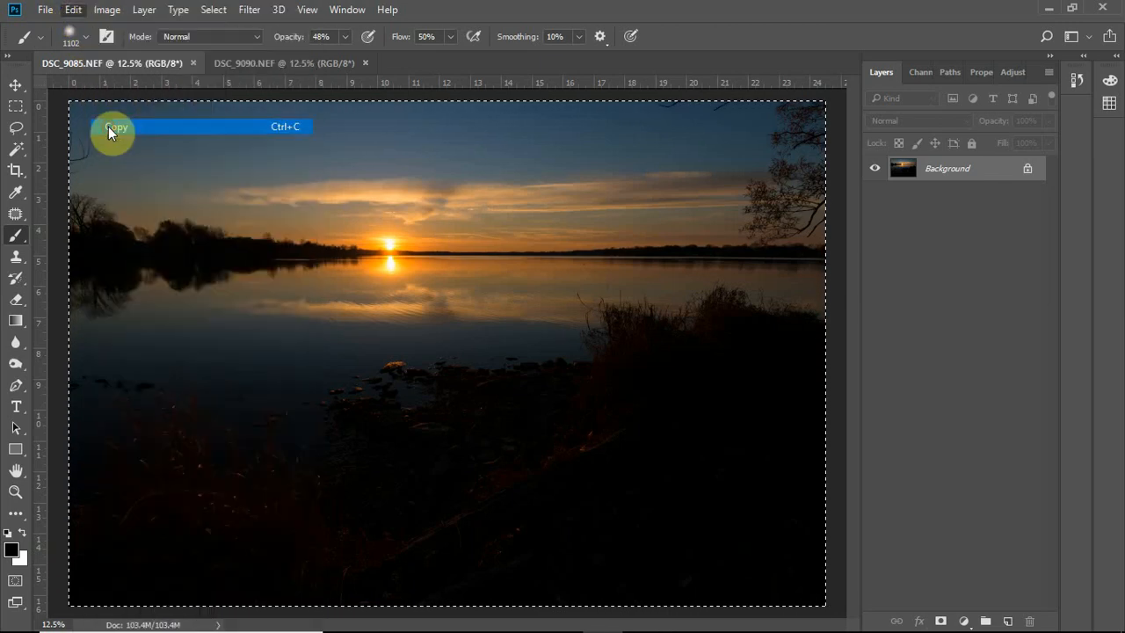
- Paste the copied dark exposure into the DSC_9090.NEF document as a new layer
{"action": "left_click", "coordinate": [250, 61]}
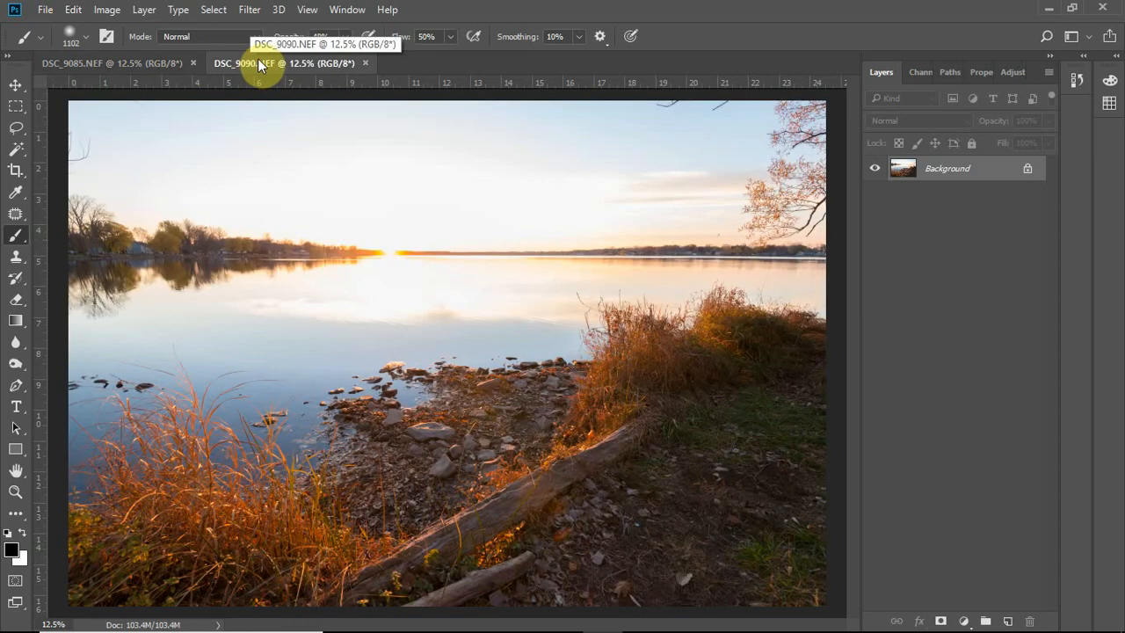
{"action": "left_click", "coordinate": [106, 9]}
{"action": "mouse_move", "coordinate": [195, 10]}
{"action": "mouse_move", "coordinate": [75, 11]}
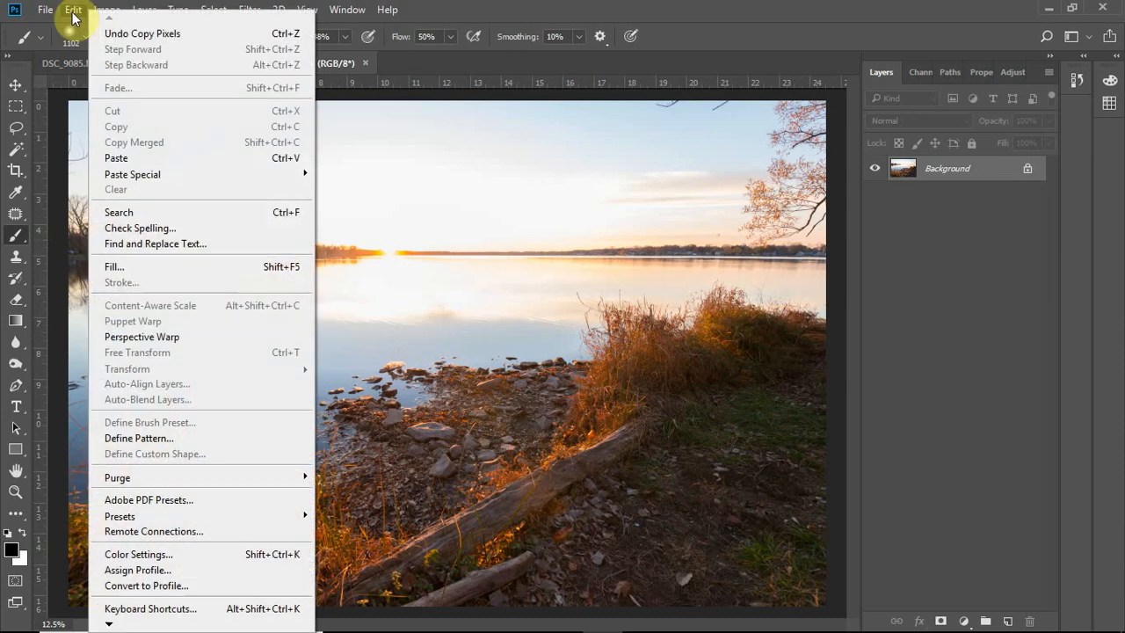
{"action": "left_click", "coordinate": [105, 158]}
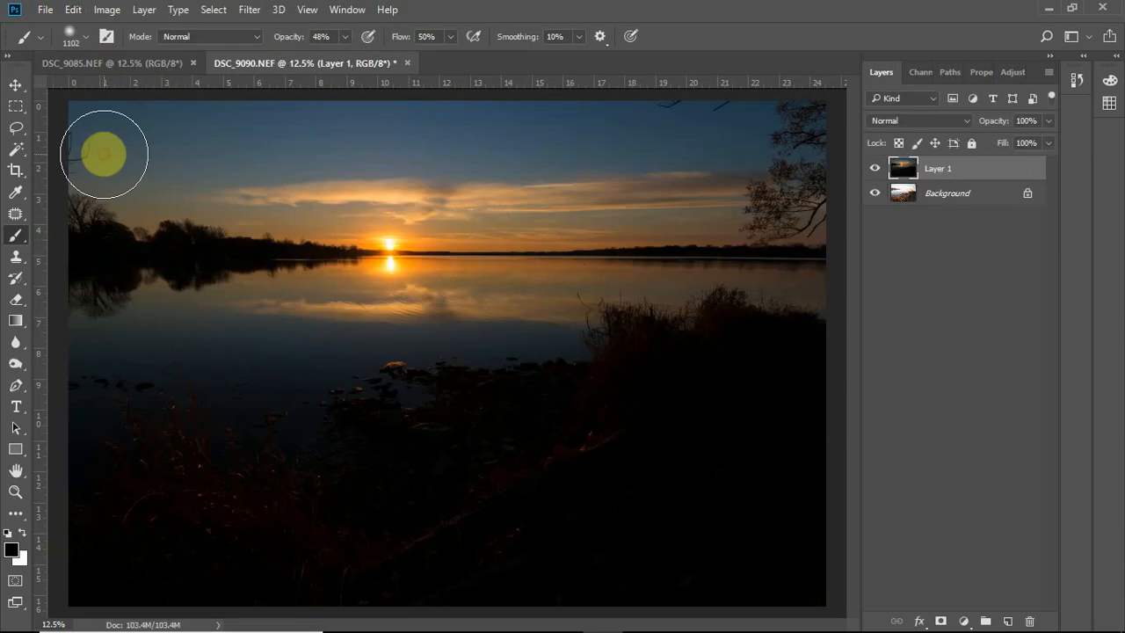
- Compare the dark and bright exposures by switching the visibility of Layer 1 off and on
{"action": "left_click_drag", "start_coordinate": [912, 168], "coordinate": [938, 174]}
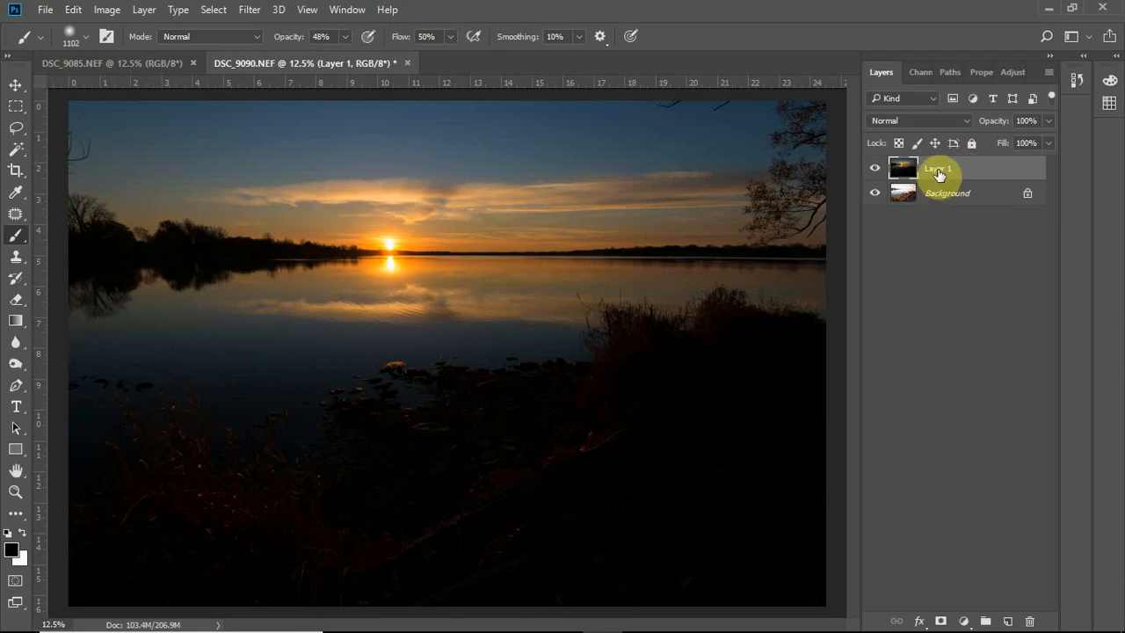
{"action": "left_click", "coordinate": [874, 168]}
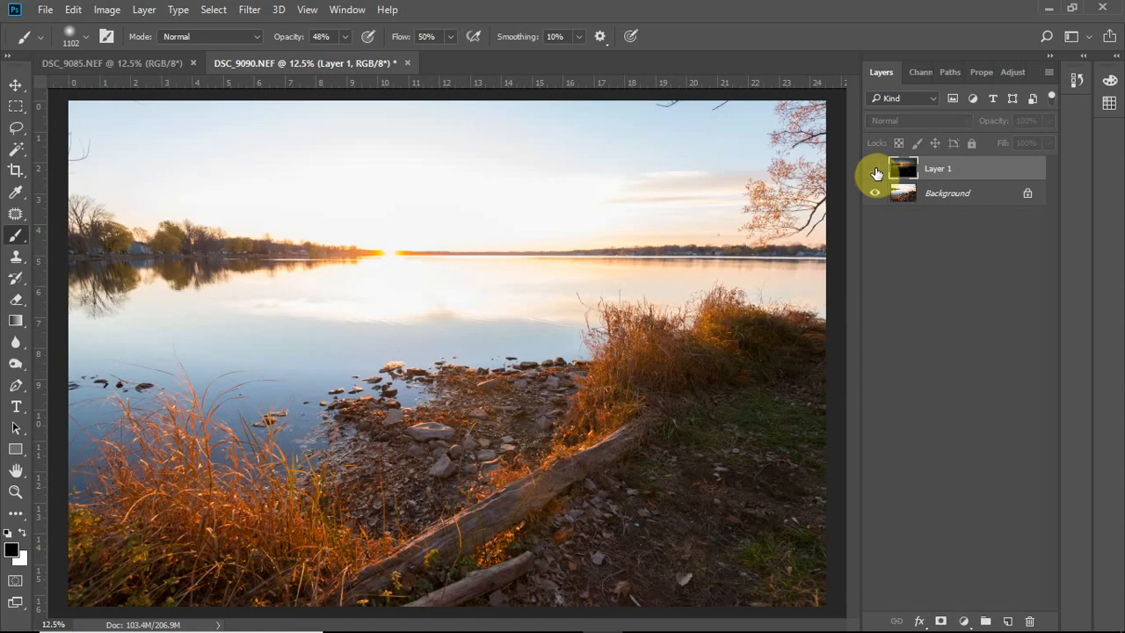
{"action": "left_click", "coordinate": [875, 170]}
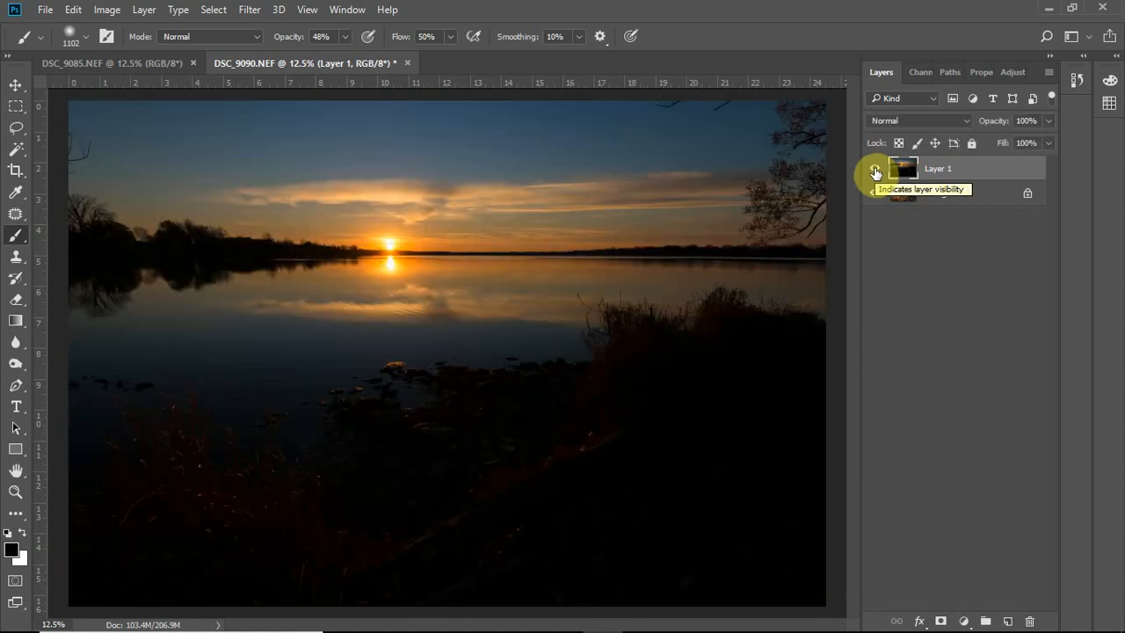
{"action": "left_click", "coordinate": [875, 172]}
{"action": "left_click", "coordinate": [876, 171]}
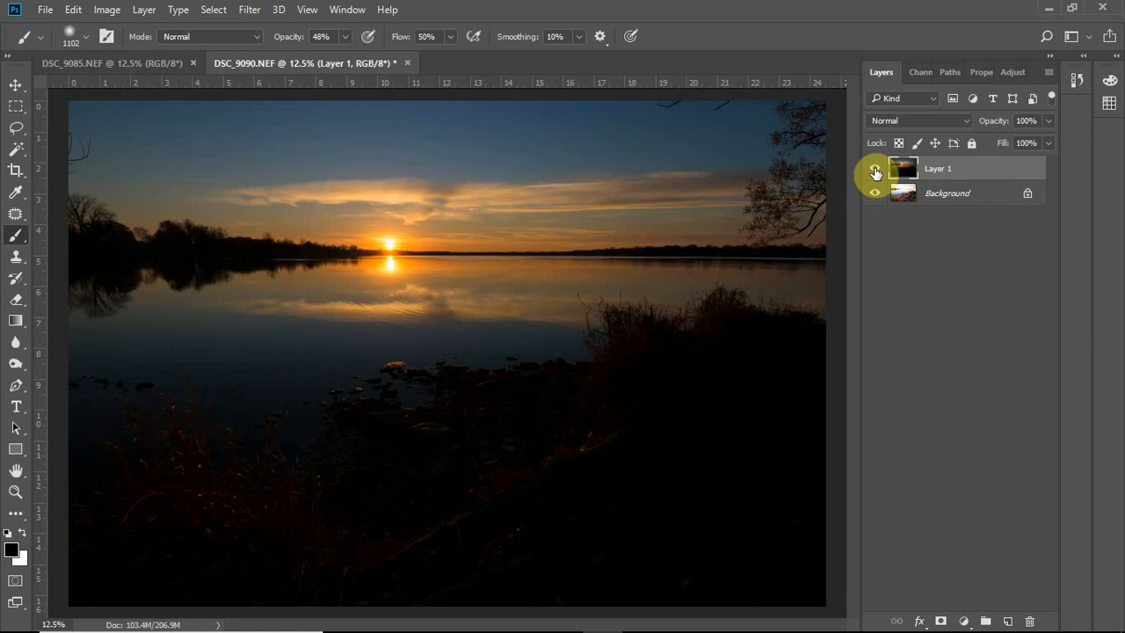
{"action": "left_click", "coordinate": [875, 171]}
{"action": "left_click", "coordinate": [876, 169]}
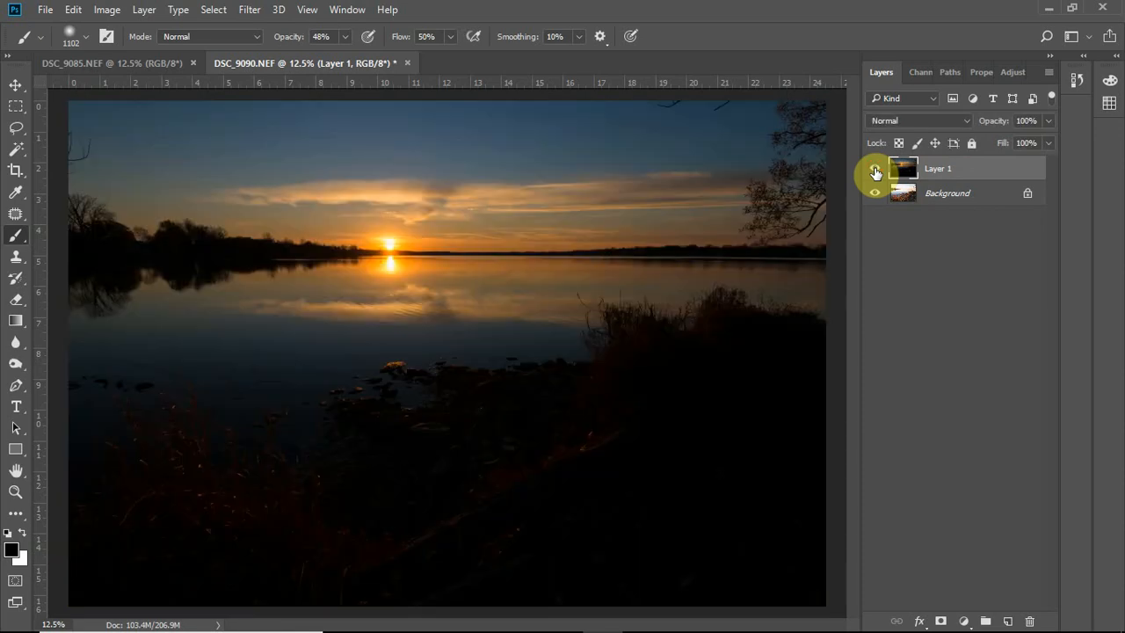
- Add a white layer mask to Layer 1 and make black the foreground color for painting on it
{"action": "left_click", "coordinate": [941, 622]}
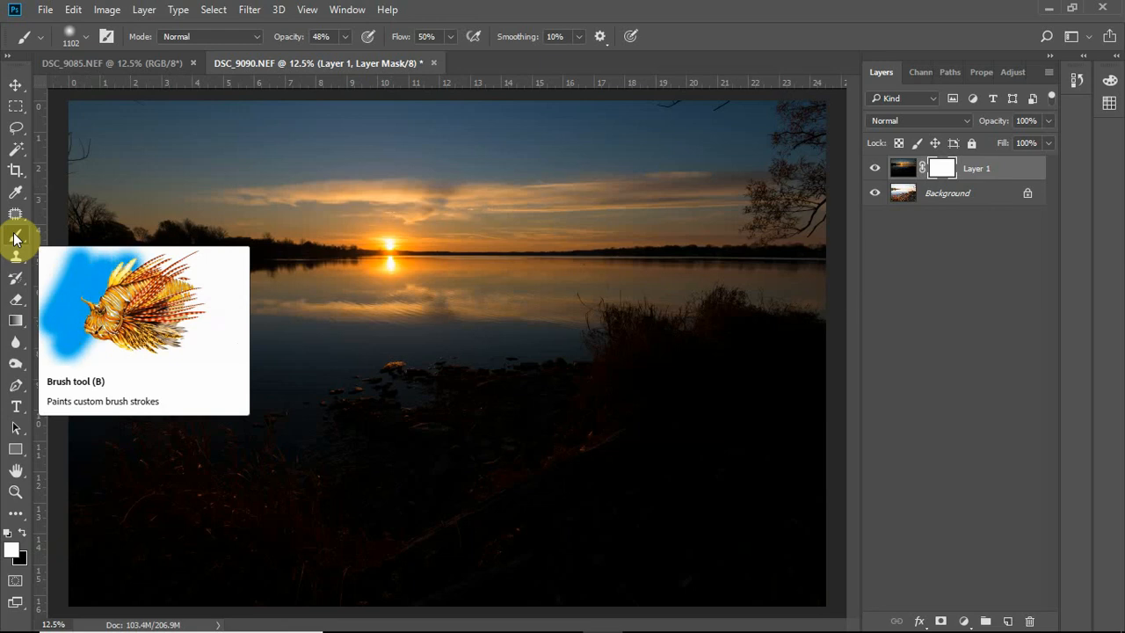
{"action": "left_click", "coordinate": [25, 534]}
{"action": "left_click", "coordinate": [24, 534]}
{"action": "left_click", "coordinate": [25, 535]}
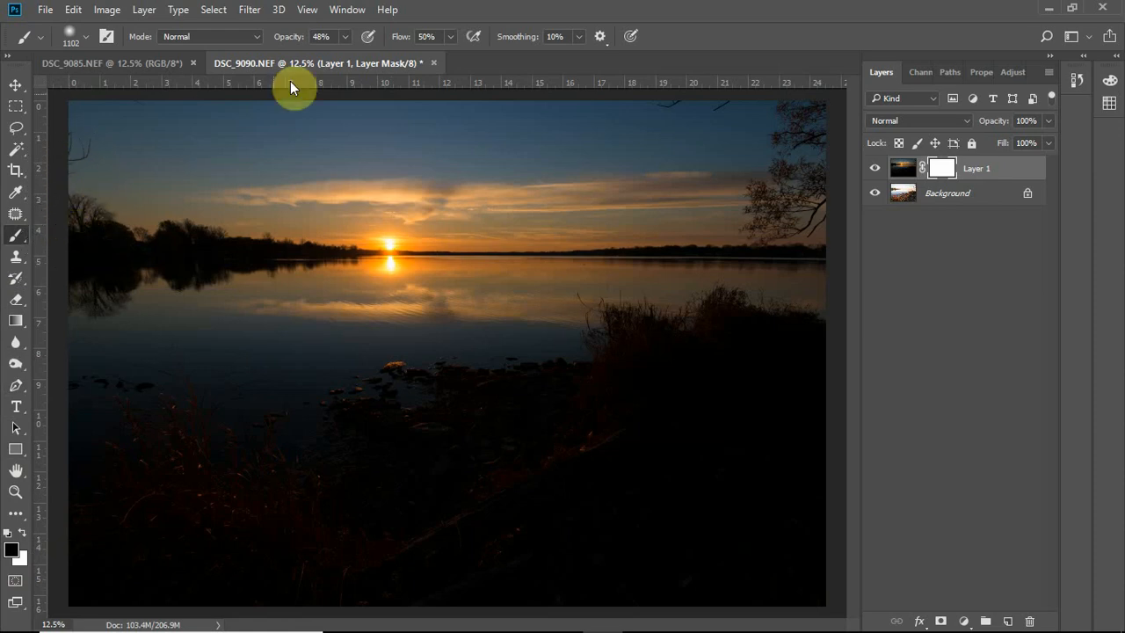
- Set the Brush tool's size to 1457 px and check its opacity setting
{"action": "left_click", "coordinate": [85, 37]}
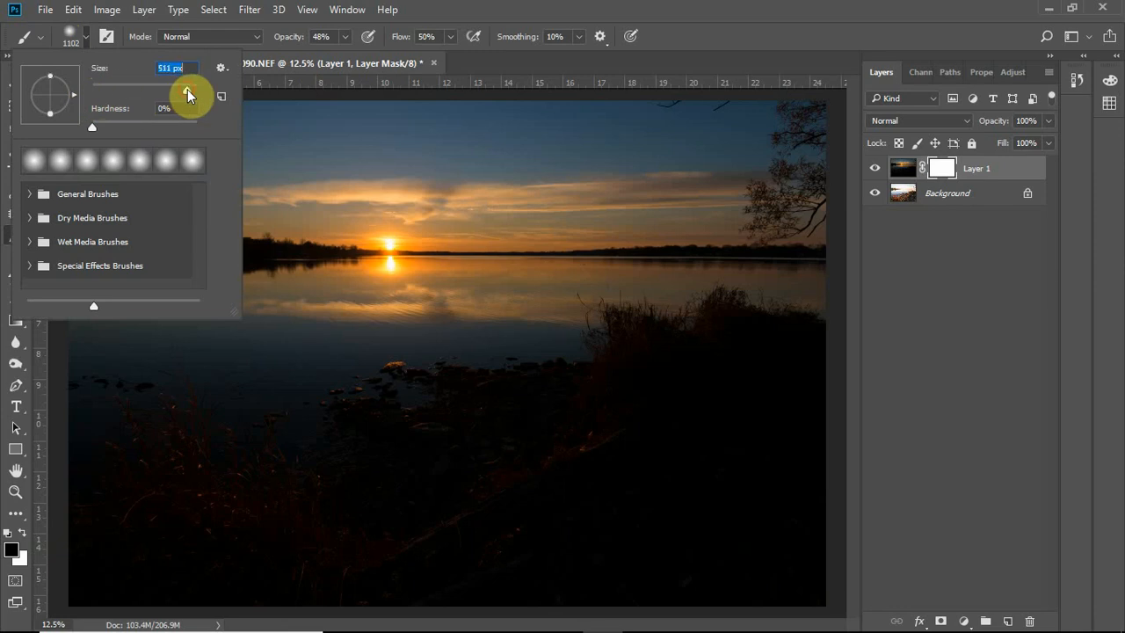
{"action": "left_click_drag", "start_coordinate": [185, 86], "coordinate": [188, 90]}
{"action": "left_click", "coordinate": [346, 37]}
{"action": "left_click", "coordinate": [346, 37]}
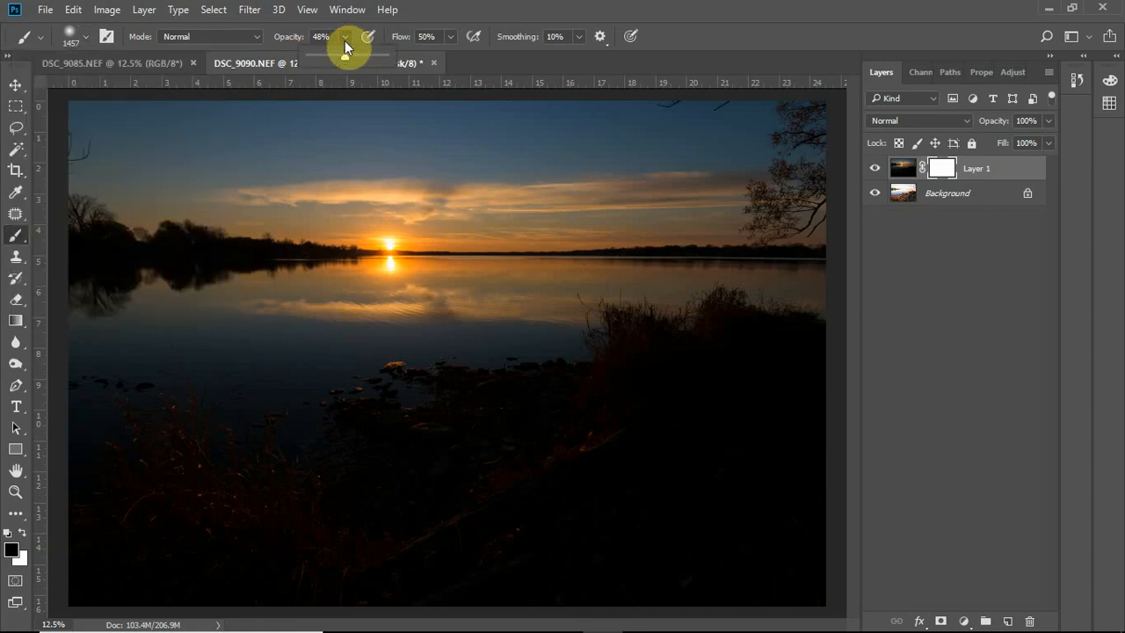
- Paint black on Layer 1's mask over the grass, rocky shore, ground and near water, using 78% brush opacity and 84% flow
{"action": "left_click_drag", "start_coordinate": [344, 59], "coordinate": [376, 58]}
{"action": "left_click", "coordinate": [450, 37]}
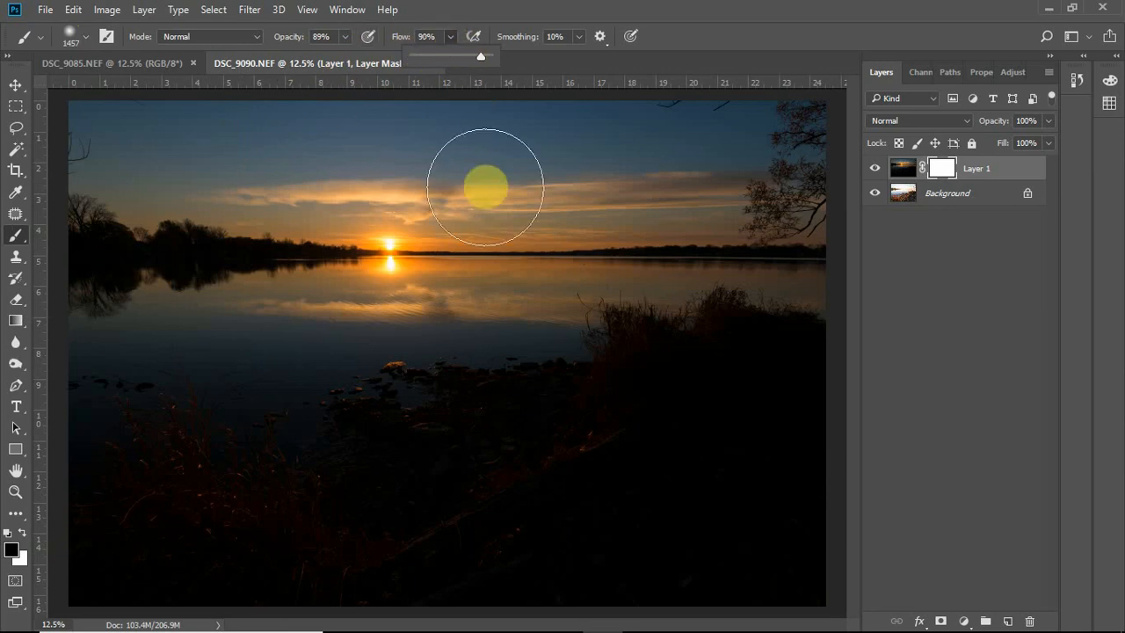
{"action": "left_click_drag", "start_coordinate": [482, 58], "coordinate": [478, 58]}
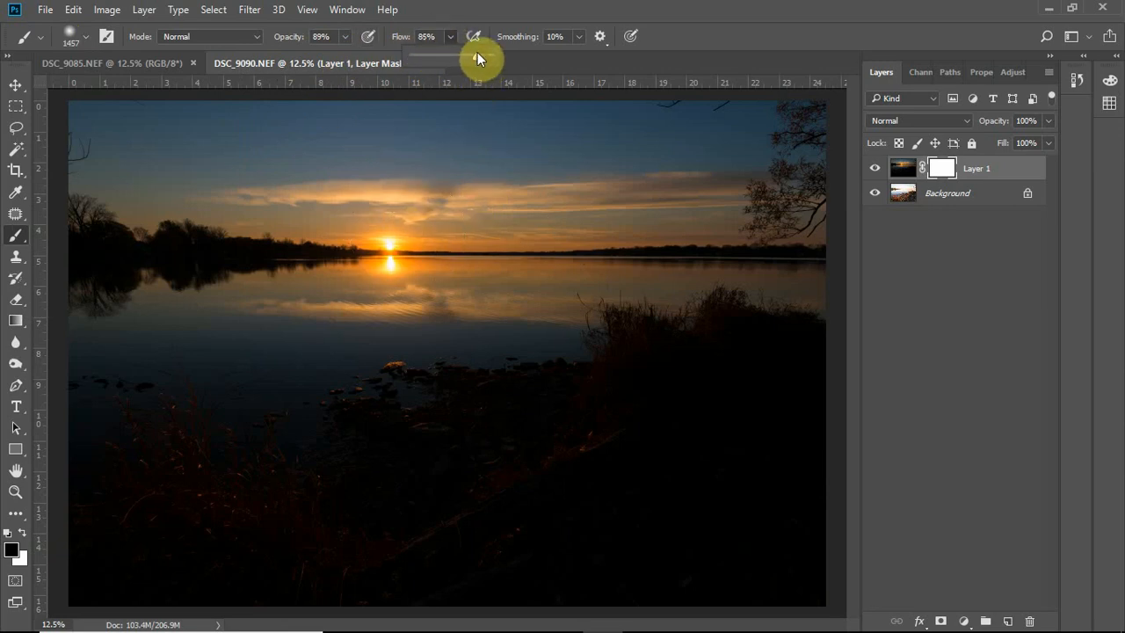
{"action": "left_click", "coordinate": [346, 37]}
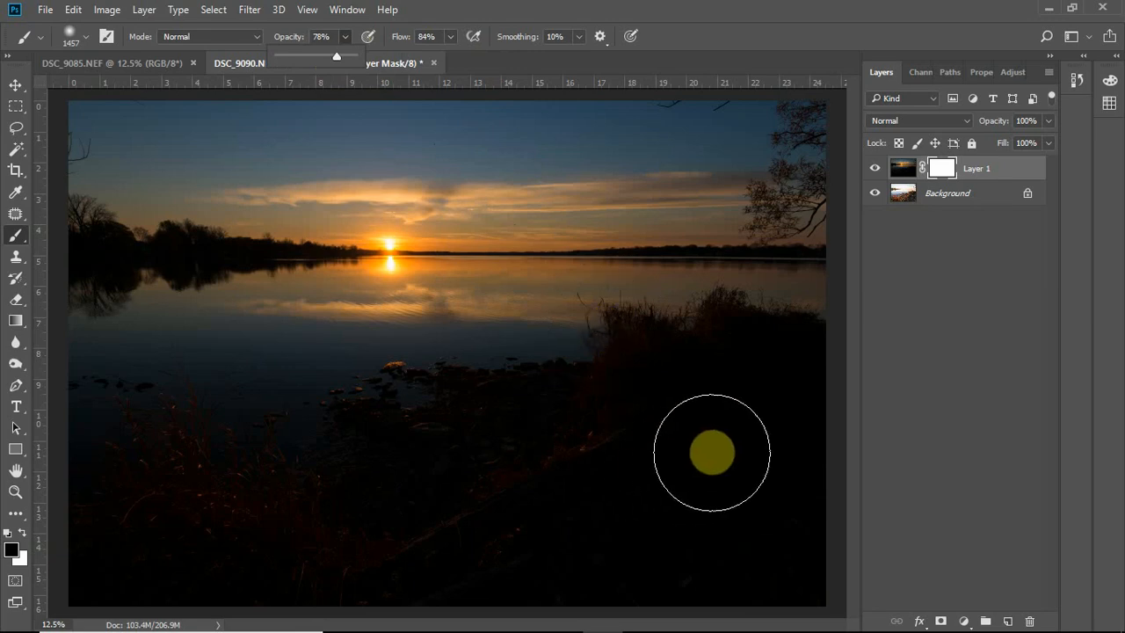
{"action": "mouse_move", "coordinate": [763, 389]}
{"action": "left_mouse_down"}
{"action": "mouse_move", "coordinate": [662, 419]}
{"action": "mouse_move", "coordinate": [493, 444]}
{"action": "mouse_move", "coordinate": [416, 505]}
{"action": "mouse_move", "coordinate": [326, 533]}
{"action": "mouse_move", "coordinate": [269, 578]}
{"action": "mouse_move", "coordinate": [597, 519]}
{"action": "mouse_move", "coordinate": [712, 460]}
{"action": "mouse_move", "coordinate": [836, 460]}
{"action": "mouse_move", "coordinate": [638, 545]}
{"action": "mouse_move", "coordinate": [830, 575]}
{"action": "mouse_move", "coordinate": [544, 523]}
{"action": "mouse_move", "coordinate": [126, 510]}
{"action": "mouse_move", "coordinate": [215, 560]}
{"action": "mouse_move", "coordinate": [553, 460]}
{"action": "mouse_move", "coordinate": [633, 397]}
{"action": "mouse_move", "coordinate": [733, 372]}
{"action": "mouse_move", "coordinate": [437, 414]}
{"action": "mouse_move", "coordinate": [98, 490]}
{"action": "mouse_move", "coordinate": [320, 578]}
{"action": "mouse_move", "coordinate": [782, 372]}
{"action": "mouse_move", "coordinate": [825, 505]}
{"action": "left_mouse_up"}
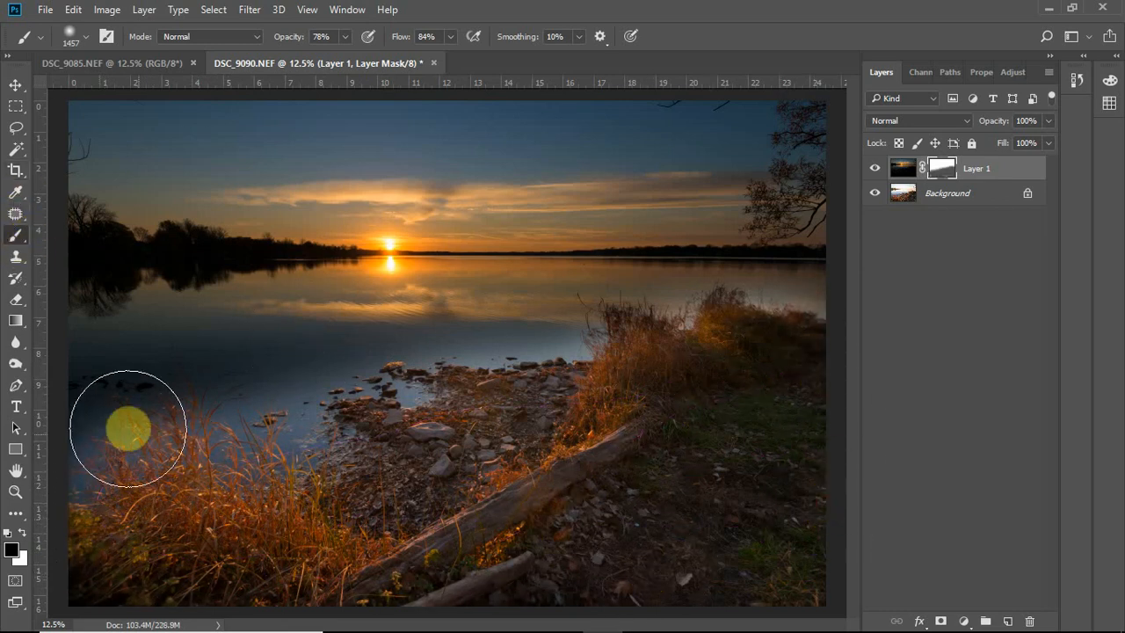
{"action": "mouse_move", "coordinate": [153, 415]}
{"action": "left_mouse_down"}
{"action": "mouse_move", "coordinate": [571, 384]}
{"action": "mouse_move", "coordinate": [758, 355]}
{"action": "mouse_move", "coordinate": [836, 384]}
{"action": "mouse_move", "coordinate": [789, 596]}
{"action": "mouse_move", "coordinate": [545, 596]}
{"action": "mouse_move", "coordinate": [205, 508]}
{"action": "mouse_move", "coordinate": [129, 420]}
{"action": "mouse_move", "coordinate": [251, 399]}
{"action": "mouse_move", "coordinate": [397, 397]}
{"action": "mouse_move", "coordinate": [589, 396]}
{"action": "mouse_move", "coordinate": [779, 420]}
{"action": "mouse_move", "coordinate": [726, 608]}
{"action": "mouse_move", "coordinate": [1072, 548]}
{"action": "left_mouse_up"}
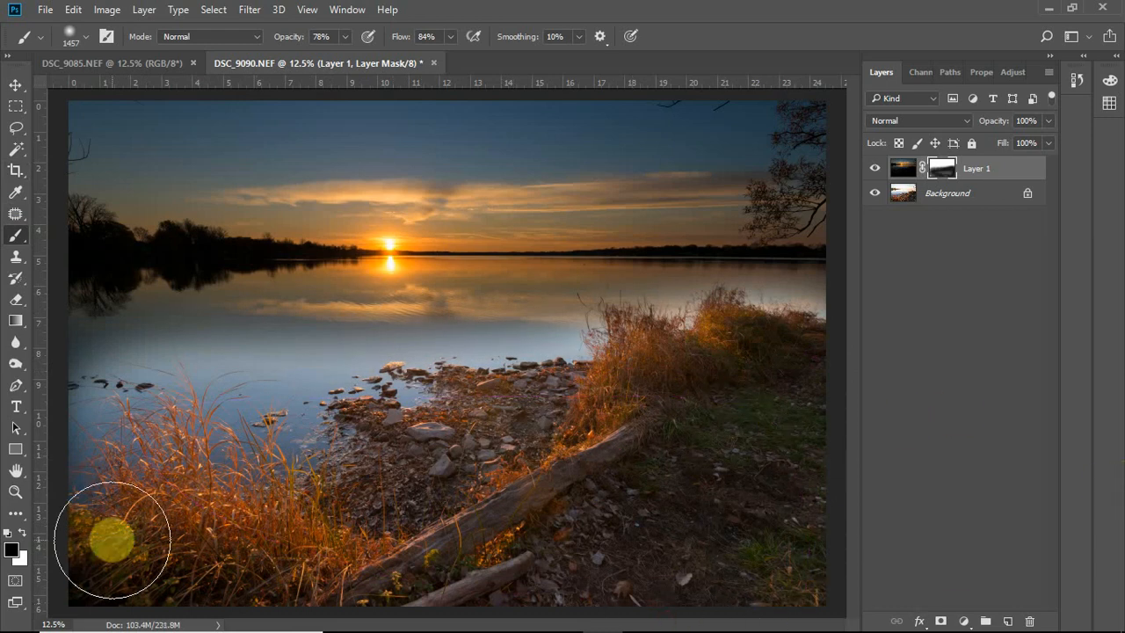
- Paint white on Layer 1's mask at 42% opacity and 46% flow to restore some of the dark exposure over the water and shore
{"action": "left_click", "coordinate": [24, 535]}
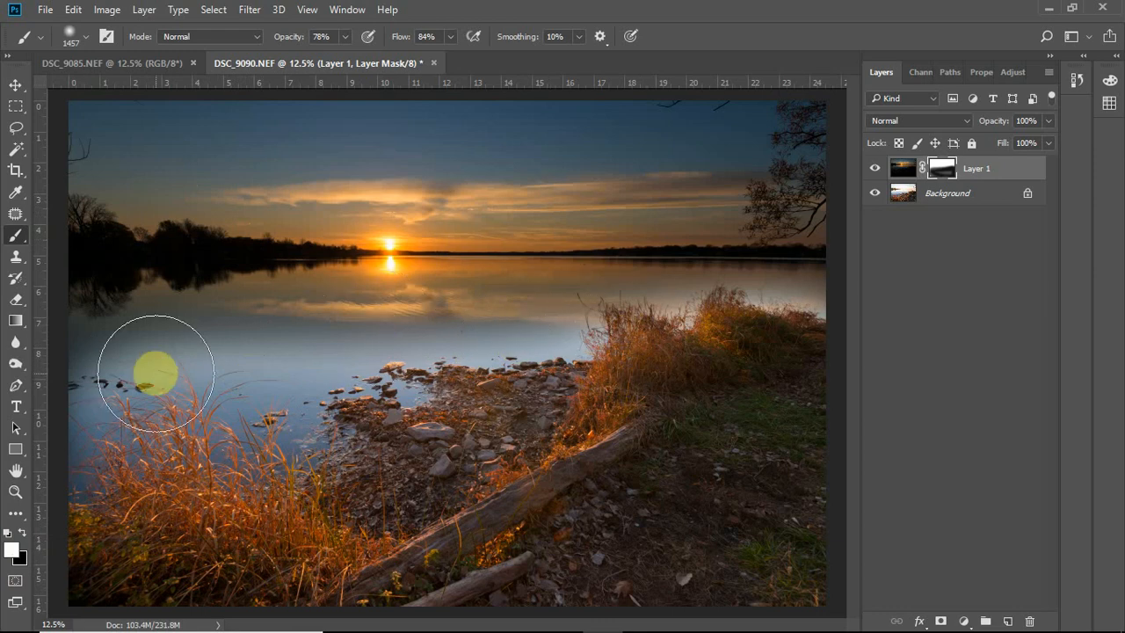
{"action": "left_click", "coordinate": [345, 37]}
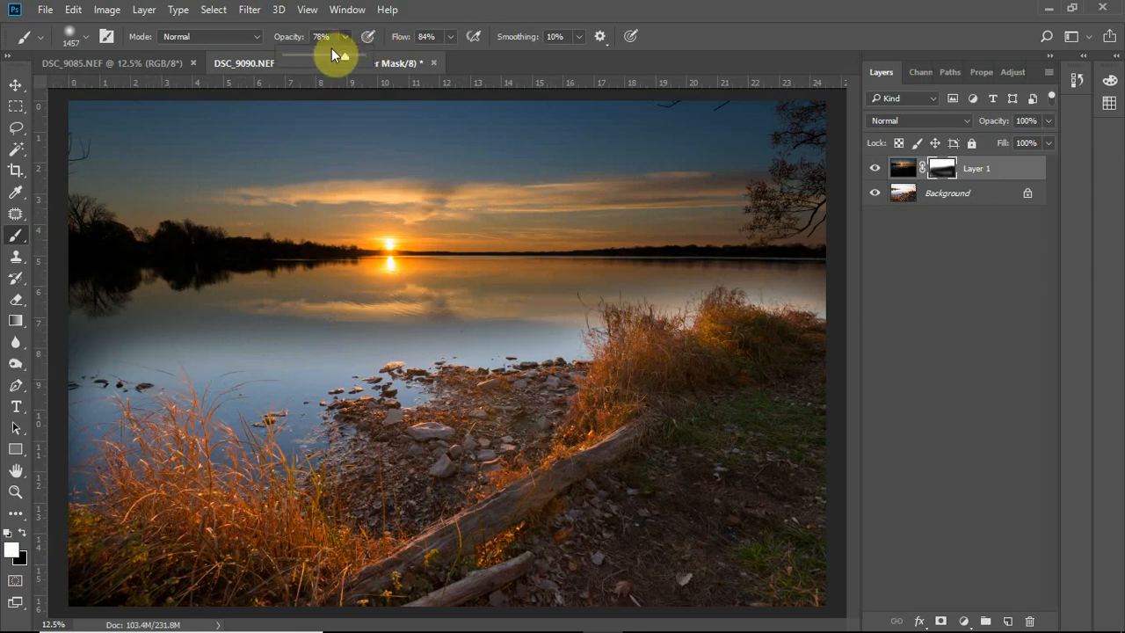
{"action": "left_click", "coordinate": [450, 36]}
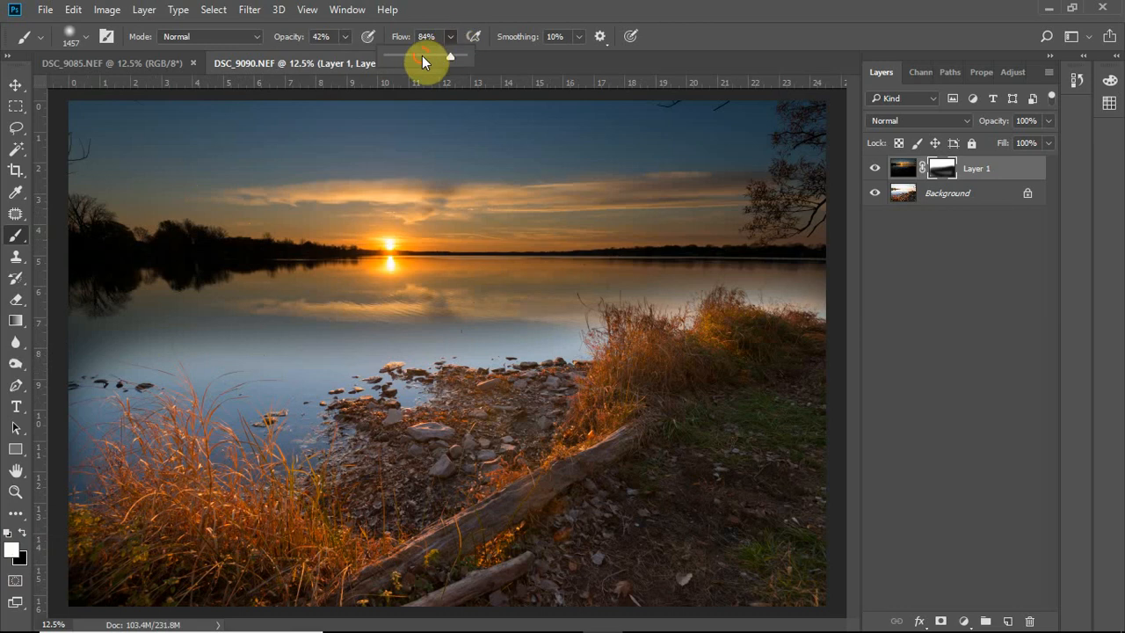
{"action": "left_click", "coordinate": [422, 55]}
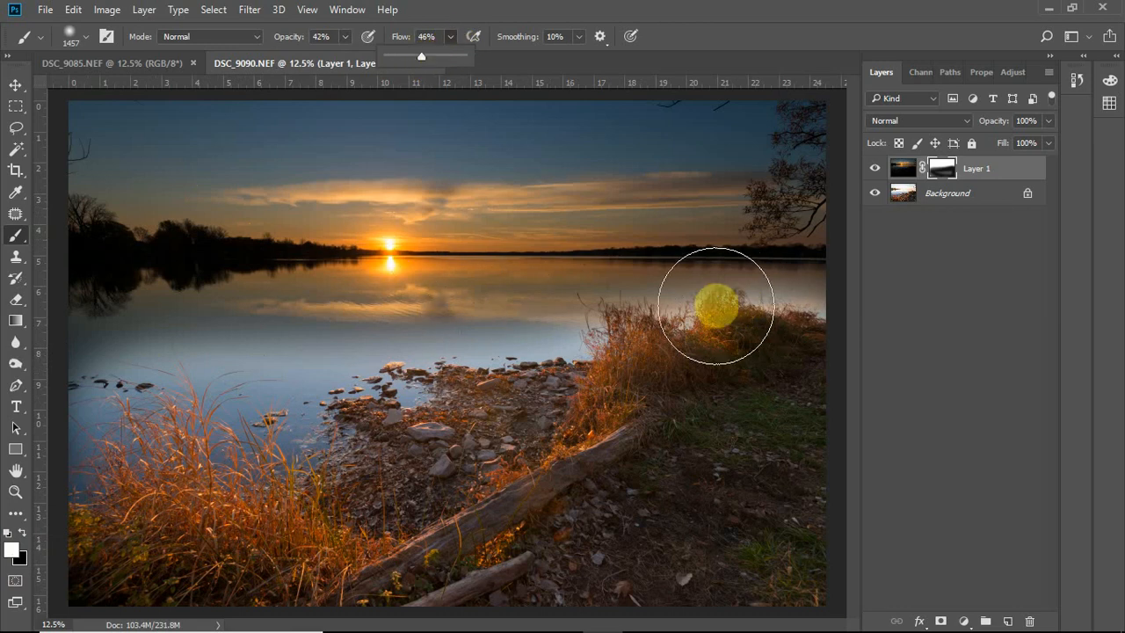
{"action": "mouse_move", "coordinate": [717, 306]}
{"action": "left_mouse_down"}
{"action": "mouse_move", "coordinate": [490, 313]}
{"action": "mouse_move", "coordinate": [227, 346]}
{"action": "mouse_move", "coordinate": [110, 387]}
{"action": "mouse_move", "coordinate": [51, 439]}
{"action": "mouse_move", "coordinate": [210, 379]}
{"action": "mouse_move", "coordinate": [441, 344]}
{"action": "mouse_move", "coordinate": [338, 336]}
{"action": "mouse_move", "coordinate": [154, 364]}
{"action": "mouse_move", "coordinate": [105, 393]}
{"action": "mouse_move", "coordinate": [484, 323]}
{"action": "mouse_move", "coordinate": [242, 417]}
{"action": "mouse_move", "coordinate": [102, 422]}
{"action": "mouse_move", "coordinate": [201, 373]}
{"action": "mouse_move", "coordinate": [399, 341]}
{"action": "mouse_move", "coordinate": [801, 303]}
{"action": "mouse_move", "coordinate": [560, 302]}
{"action": "mouse_move", "coordinate": [177, 344]}
{"action": "mouse_move", "coordinate": [198, 341]}
{"action": "mouse_move", "coordinate": [125, 395]}
{"action": "mouse_move", "coordinate": [156, 366]}
{"action": "mouse_move", "coordinate": [227, 373]}
{"action": "mouse_move", "coordinate": [21, 425]}
{"action": "mouse_move", "coordinate": [185, 372]}
{"action": "mouse_move", "coordinate": [348, 371]}
{"action": "mouse_move", "coordinate": [529, 431]}
{"action": "mouse_move", "coordinate": [624, 486]}
{"action": "mouse_move", "coordinate": [688, 578]}
{"action": "mouse_move", "coordinate": [559, 446]}
{"action": "mouse_move", "coordinate": [547, 399]}
{"action": "mouse_move", "coordinate": [484, 374]}
{"action": "mouse_move", "coordinate": [331, 421]}
{"action": "mouse_move", "coordinate": [270, 546]}
{"action": "left_mouse_up"}
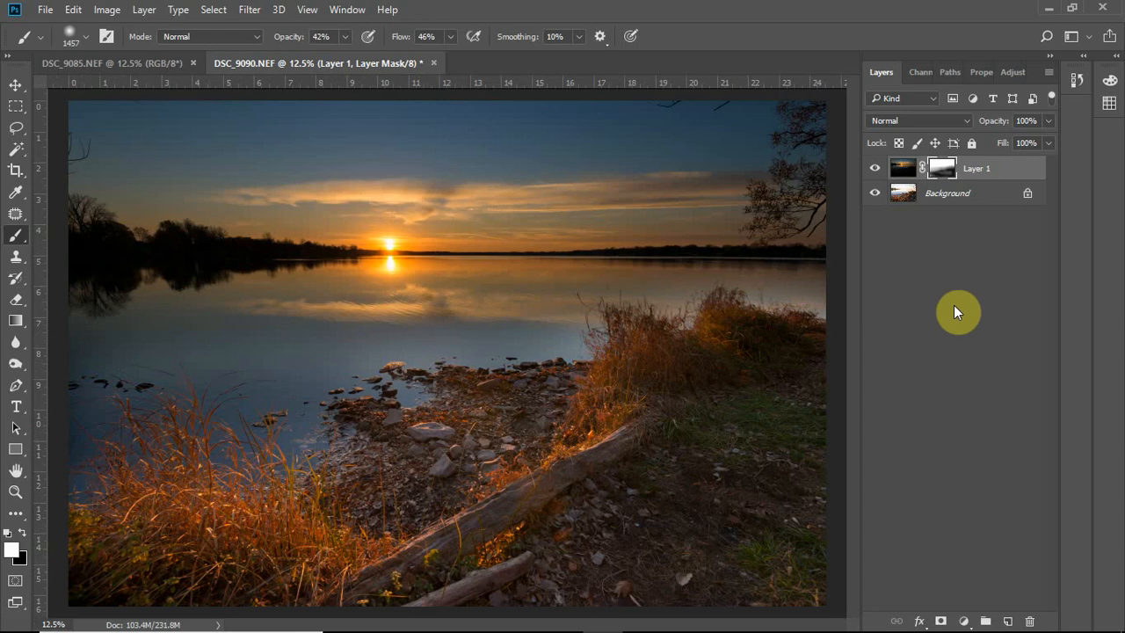
- Make the Background layer active with black as foreground color, and inspect the masked blend by hiding and showing that layer
{"action": "left_click", "coordinate": [902, 197]}
{"action": "key", "text": "x"}
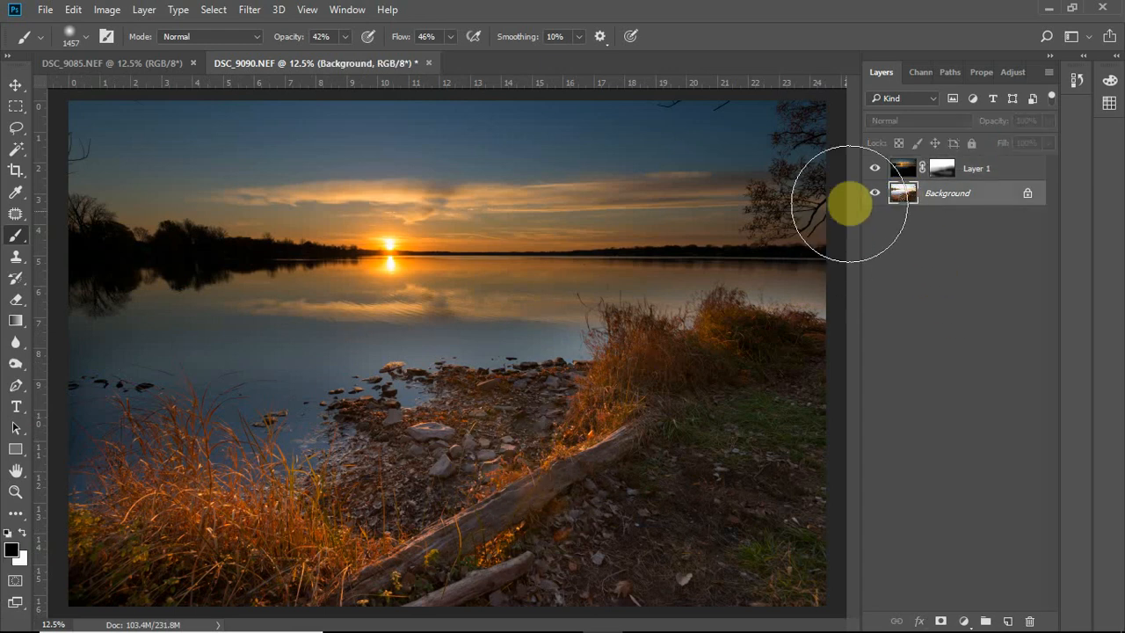
{"action": "left_click", "coordinate": [876, 194]}
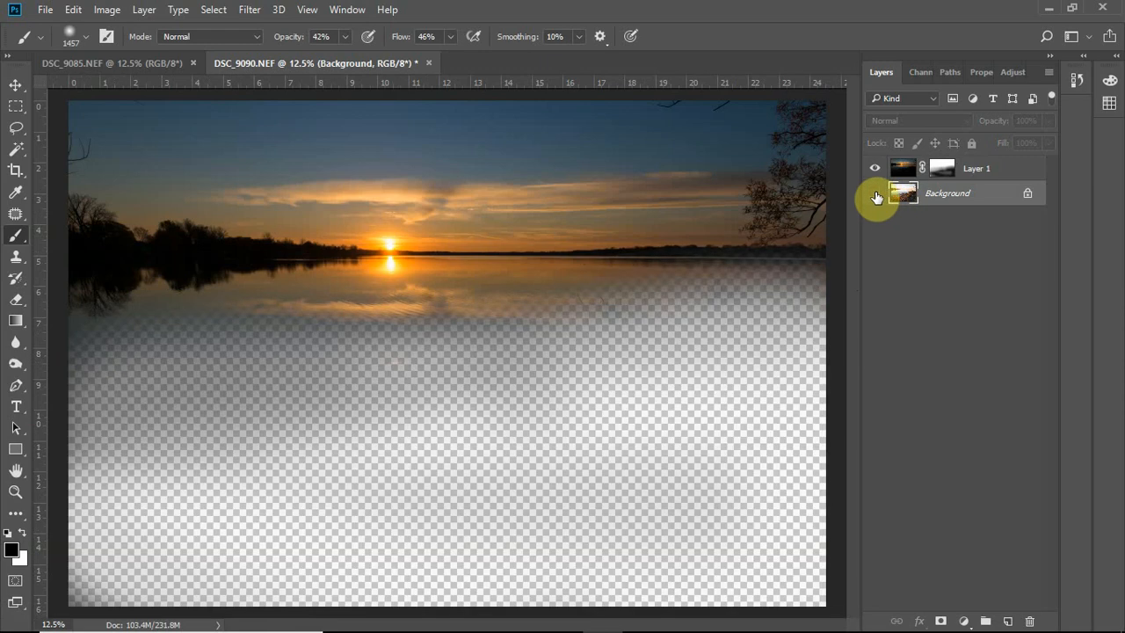
{"action": "left_click", "coordinate": [875, 194]}
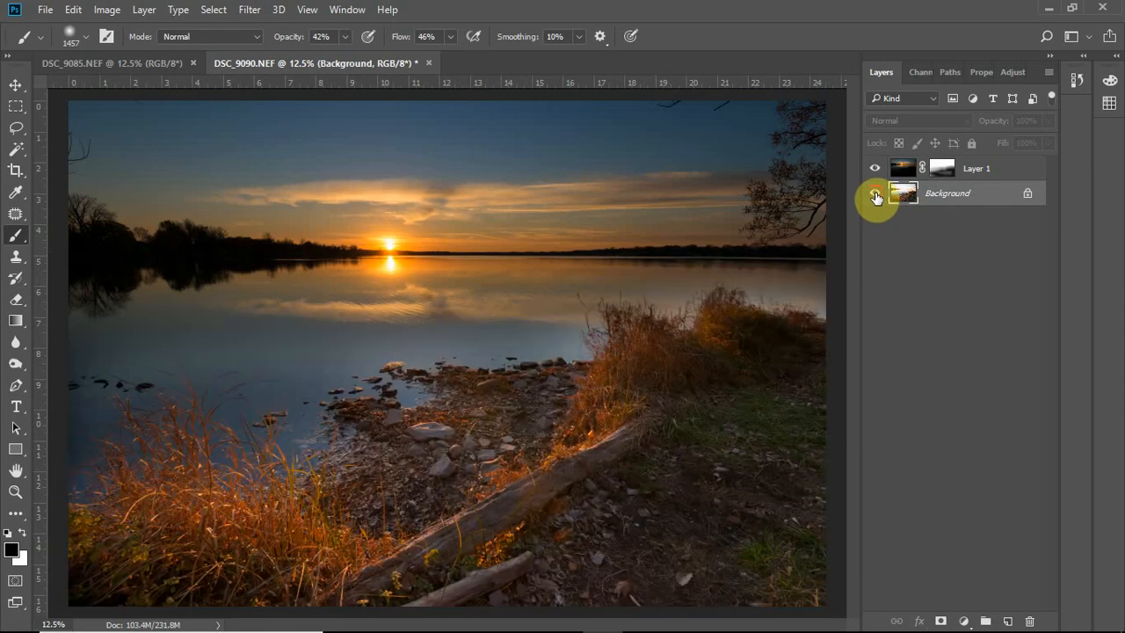
{"action": "left_click", "coordinate": [875, 195]}
{"action": "left_click", "coordinate": [875, 194]}
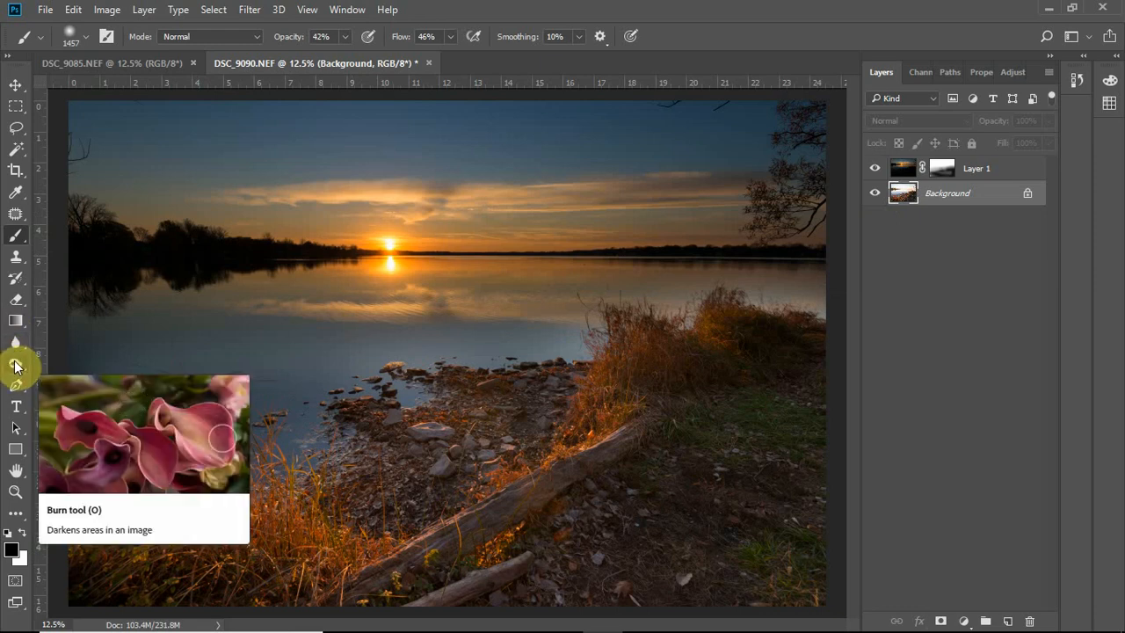
- Lighten the grass, rocks and log on the Background layer using the Dodge tool with range Highlights and 13% exposure
{"action": "left_click", "coordinate": [16, 365]}
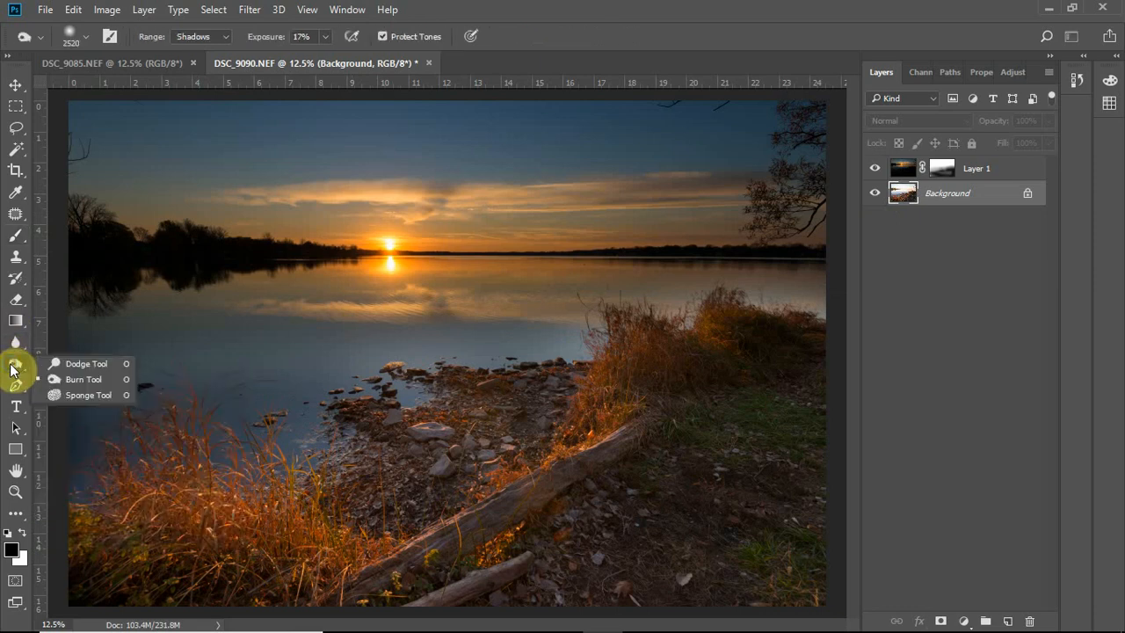
{"action": "left_click", "coordinate": [75, 363]}
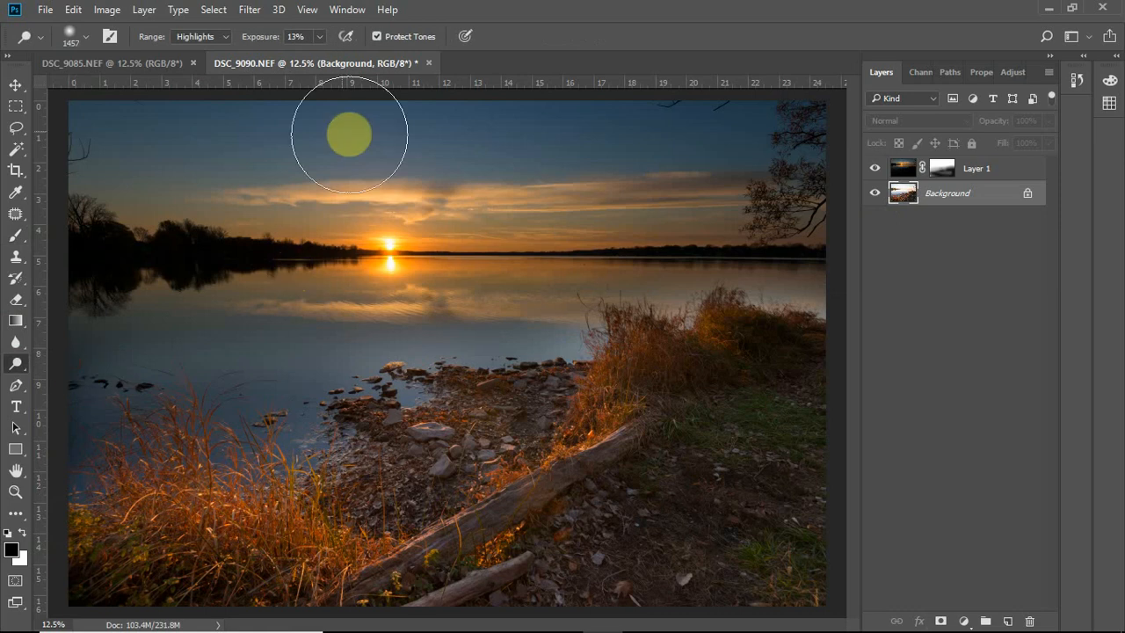
{"action": "left_click", "coordinate": [219, 36]}
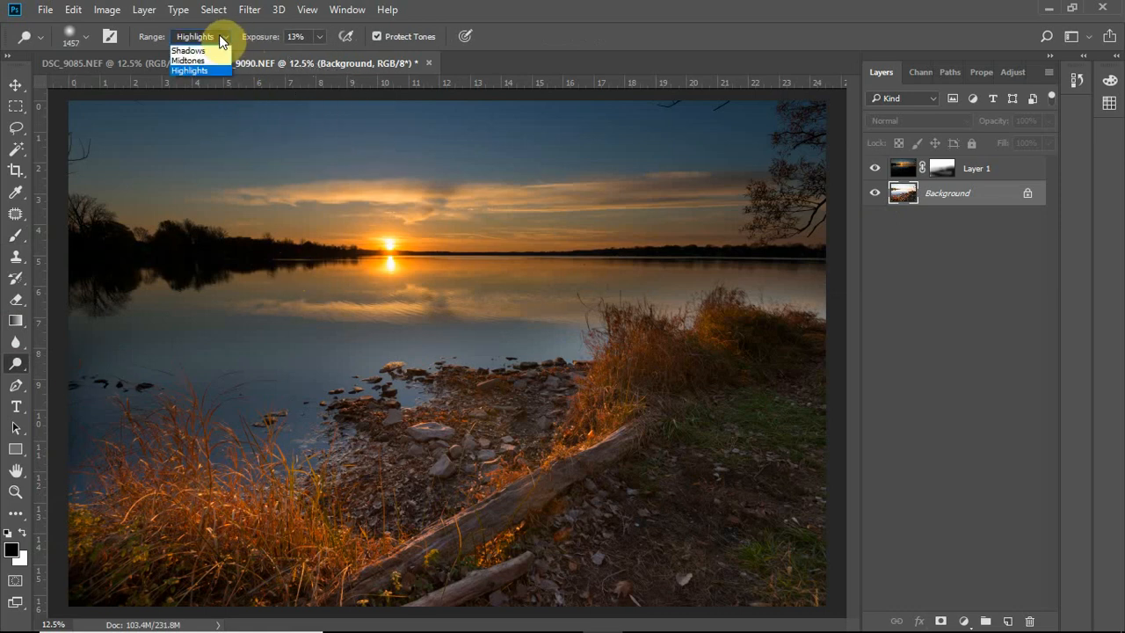
{"action": "left_click", "coordinate": [219, 36]}
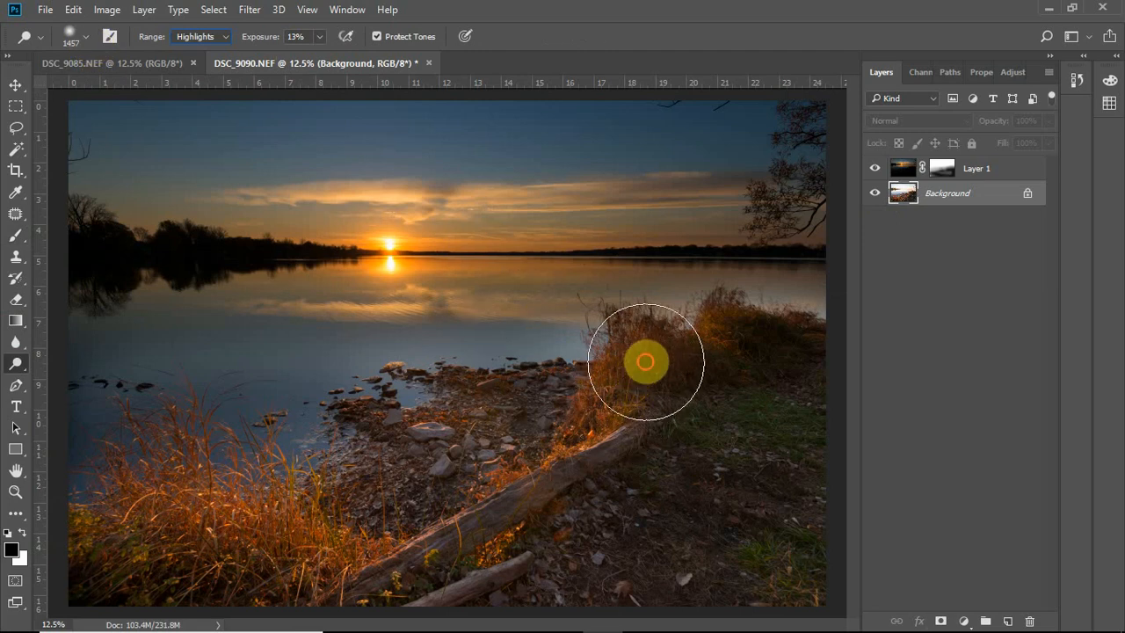
{"action": "mouse_move", "coordinate": [586, 407]}
{"action": "left_mouse_down"}
{"action": "mouse_move", "coordinate": [757, 365]}
{"action": "mouse_move", "coordinate": [684, 369]}
{"action": "mouse_move", "coordinate": [696, 375]}
{"action": "mouse_move", "coordinate": [623, 399]}
{"action": "mouse_move", "coordinate": [608, 390]}
{"action": "mouse_move", "coordinate": [638, 400]}
{"action": "mouse_move", "coordinate": [495, 462]}
{"action": "mouse_move", "coordinate": [448, 471]}
{"action": "mouse_move", "coordinate": [516, 453]}
{"action": "mouse_move", "coordinate": [443, 469]}
{"action": "mouse_move", "coordinate": [643, 413]}
{"action": "mouse_move", "coordinate": [615, 442]}
{"action": "mouse_move", "coordinate": [315, 539]}
{"action": "mouse_move", "coordinate": [272, 519]}
{"action": "mouse_move", "coordinate": [125, 502]}
{"action": "mouse_move", "coordinate": [308, 533]}
{"action": "mouse_move", "coordinate": [290, 508]}
{"action": "mouse_move", "coordinate": [117, 481]}
{"action": "mouse_move", "coordinate": [106, 558]}
{"action": "mouse_move", "coordinate": [239, 573]}
{"action": "left_mouse_up"}
{"action": "mouse_move", "coordinate": [615, 479]}
{"action": "left_mouse_down"}
{"action": "mouse_move", "coordinate": [622, 430]}
{"action": "mouse_move", "coordinate": [769, 360]}
{"action": "mouse_move", "coordinate": [600, 404]}
{"action": "mouse_move", "coordinate": [420, 498]}
{"action": "mouse_move", "coordinate": [227, 530]}
{"action": "left_mouse_up"}
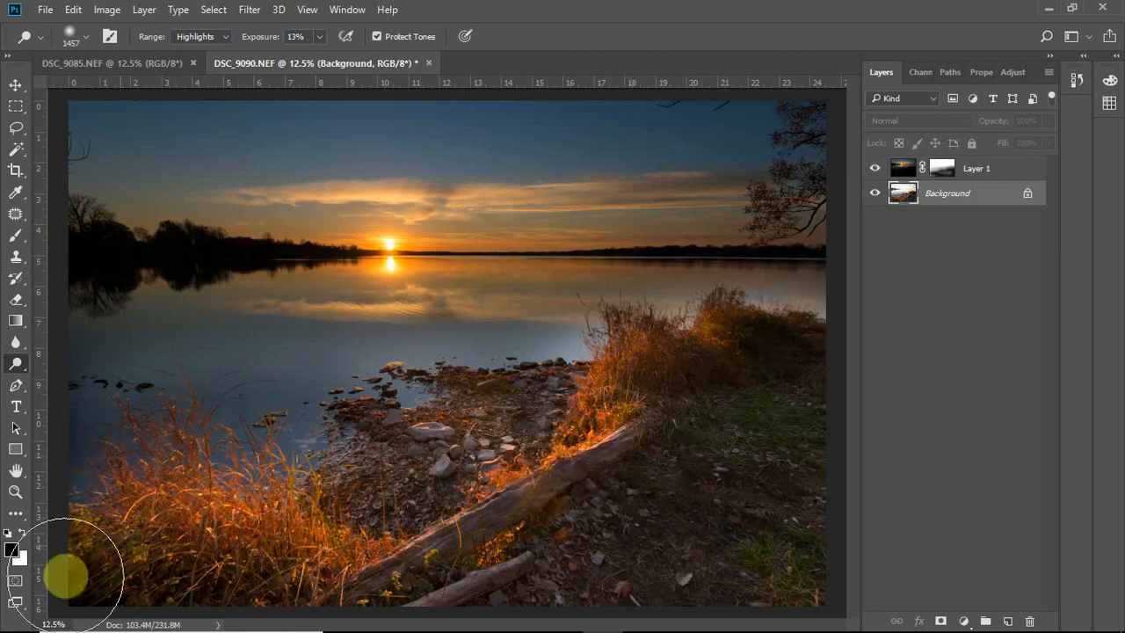
- Darken the foreground ground on the Background layer using the Burn tool at 2165 px, range Shadows and 11% exposure
{"action": "left_click", "coordinate": [14, 370]}
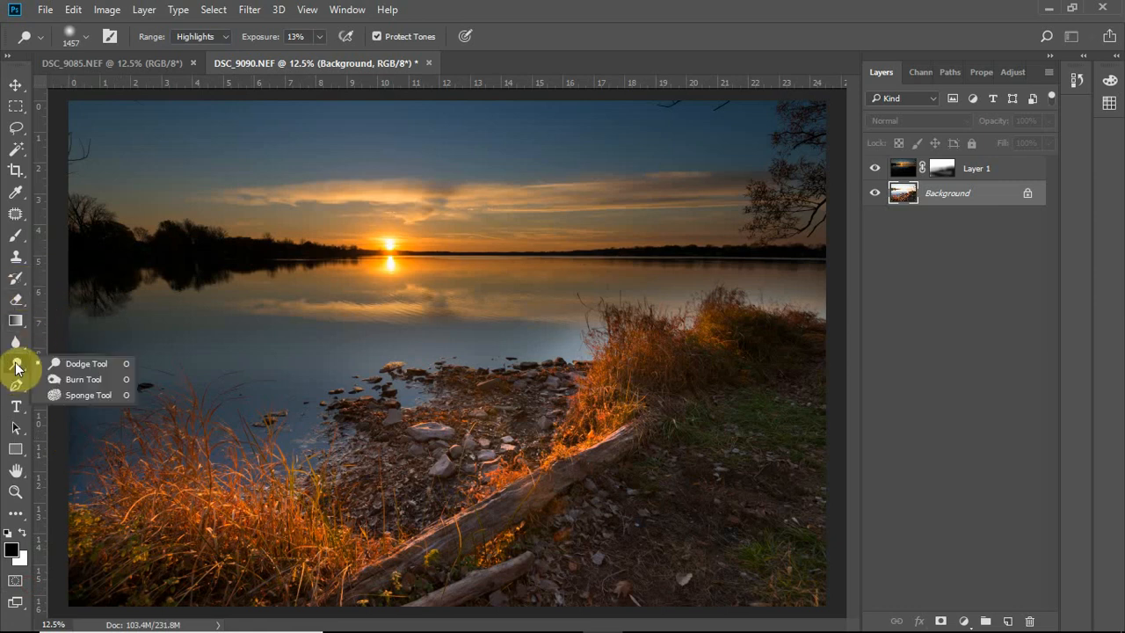
{"action": "left_click_drag", "start_coordinate": [16, 369], "coordinate": [95, 364]}
{"action": "left_click", "coordinate": [93, 378]}
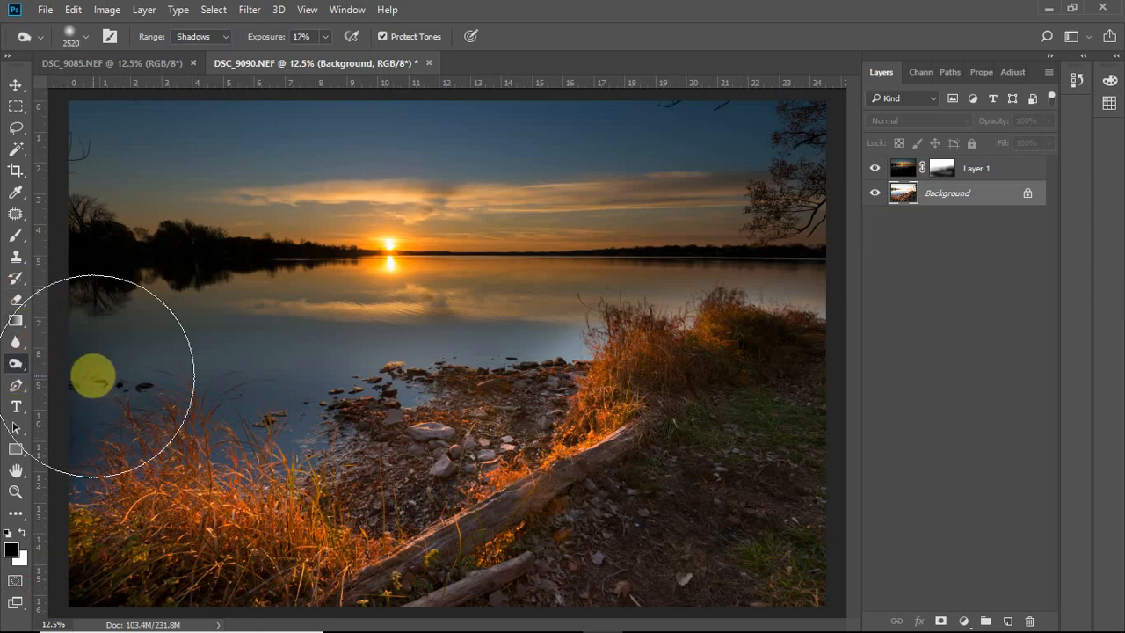
{"action": "left_click", "coordinate": [86, 37]}
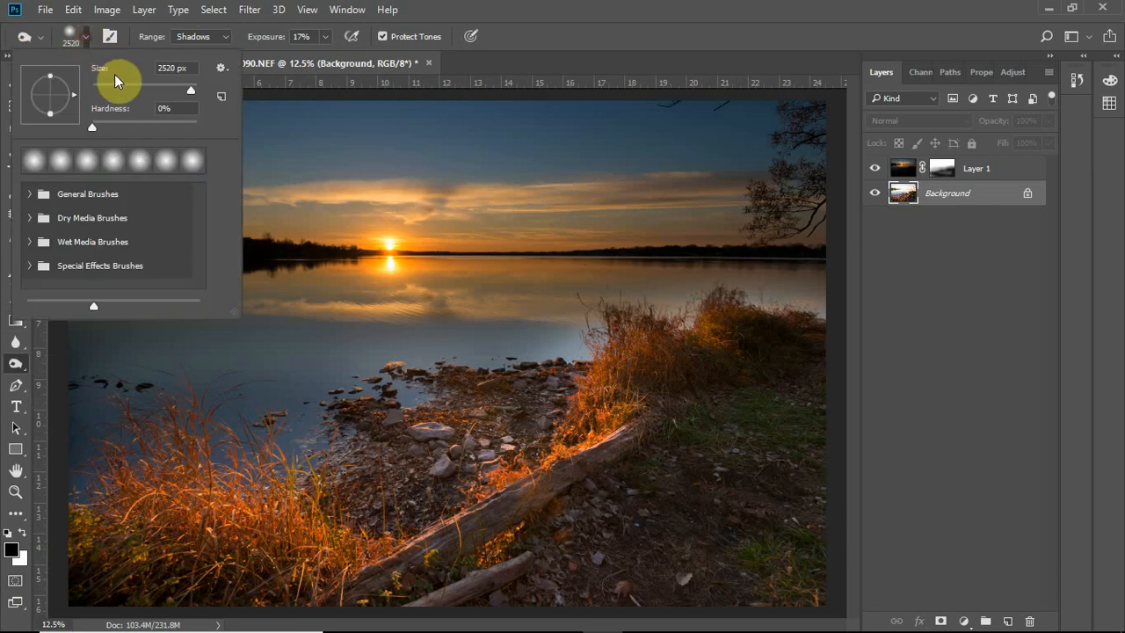
{"action": "left_click", "coordinate": [189, 90]}
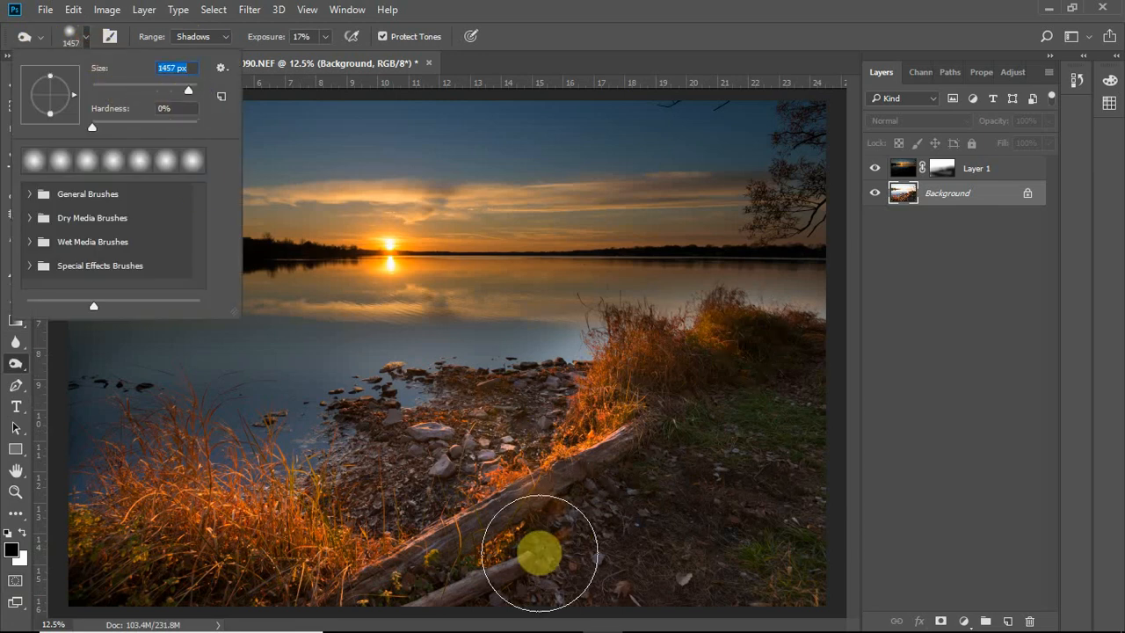
{"action": "left_click", "coordinate": [189, 92]}
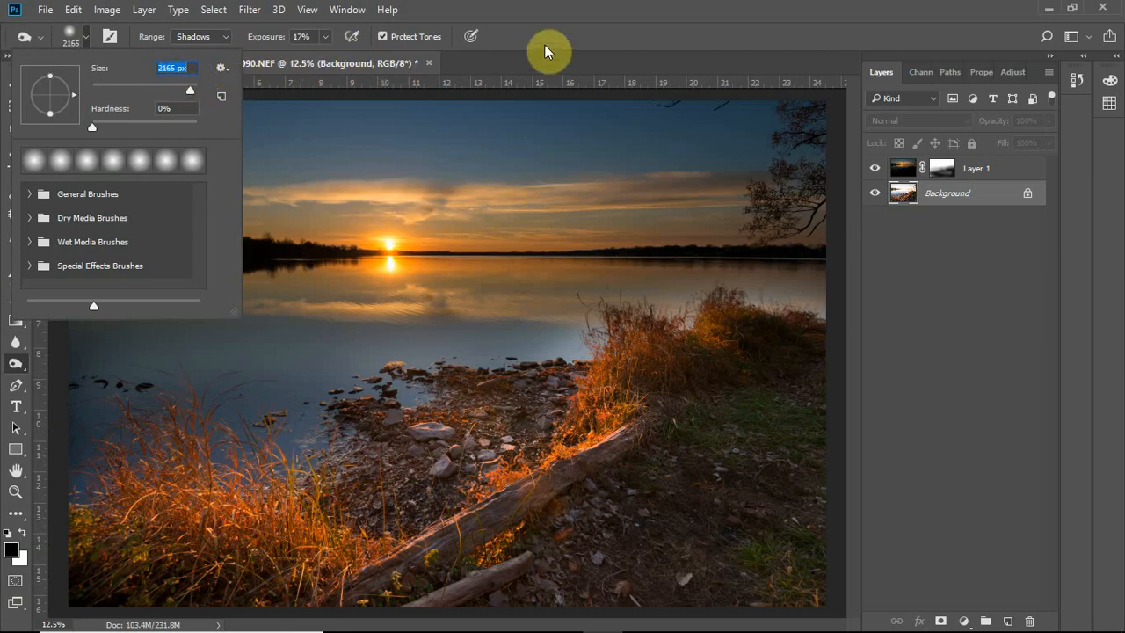
{"action": "left_click", "coordinate": [550, 16]}
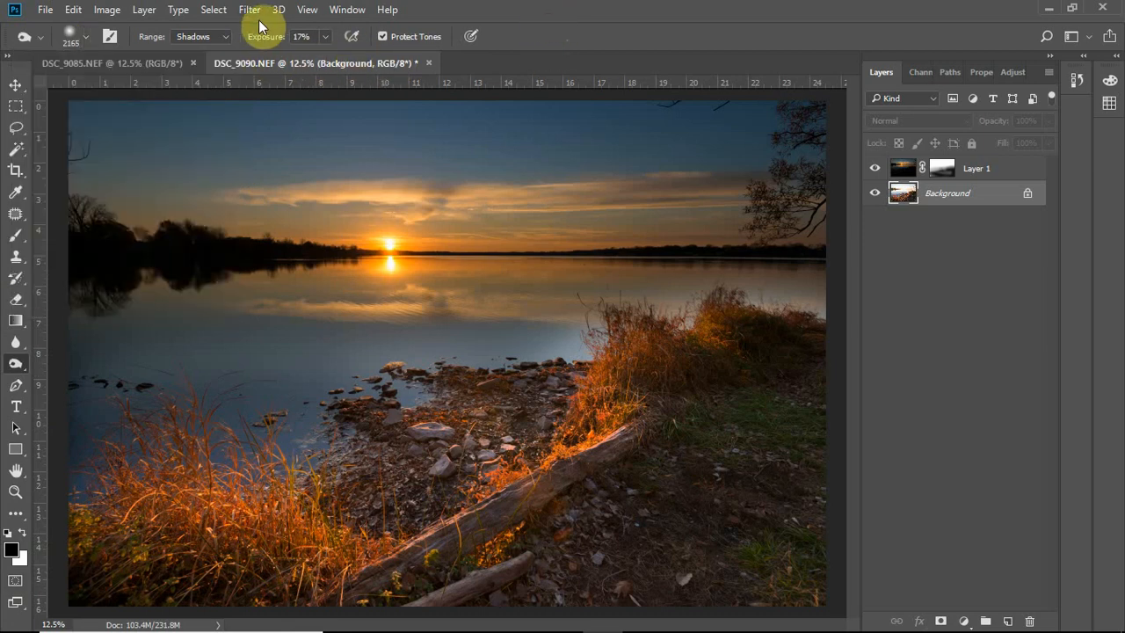
{"action": "left_click", "coordinate": [326, 39]}
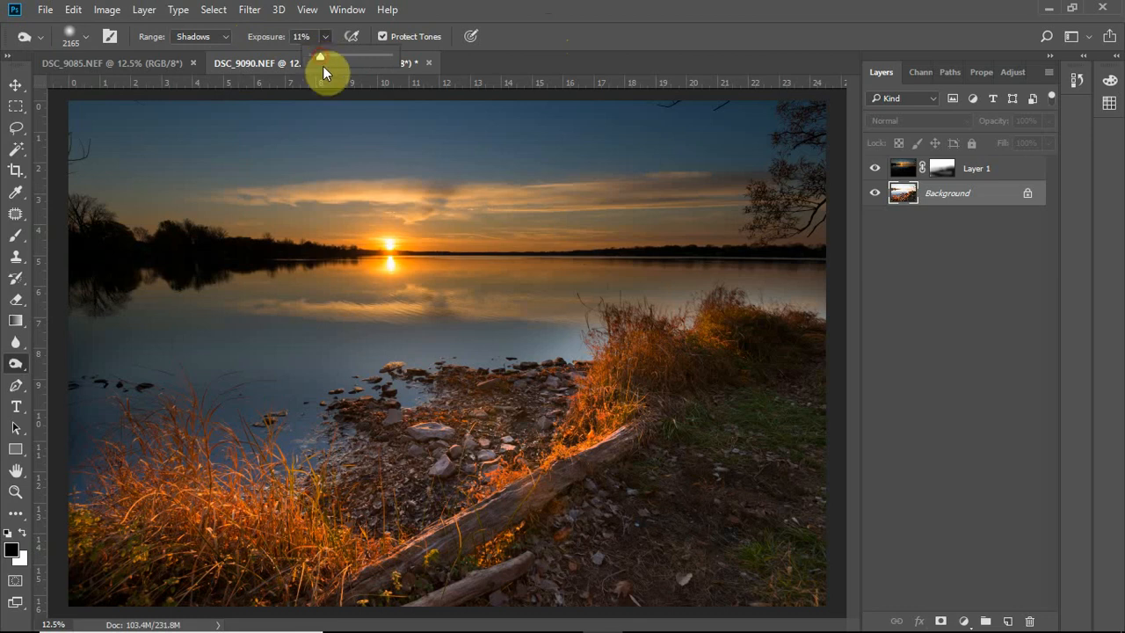
{"action": "mouse_move", "coordinate": [777, 440]}
{"action": "left_mouse_down"}
{"action": "mouse_move", "coordinate": [762, 530]}
{"action": "mouse_move", "coordinate": [589, 583]}
{"action": "mouse_move", "coordinate": [217, 593]}
{"action": "mouse_move", "coordinate": [464, 570]}
{"action": "mouse_move", "coordinate": [726, 472]}
{"action": "mouse_move", "coordinate": [850, 388]}
{"action": "mouse_move", "coordinate": [839, 523]}
{"action": "mouse_move", "coordinate": [742, 578]}
{"action": "mouse_move", "coordinate": [591, 618]}
{"action": "mouse_move", "coordinate": [420, 613]}
{"action": "mouse_move", "coordinate": [108, 559]}
{"action": "mouse_move", "coordinate": [188, 590]}
{"action": "left_mouse_up"}
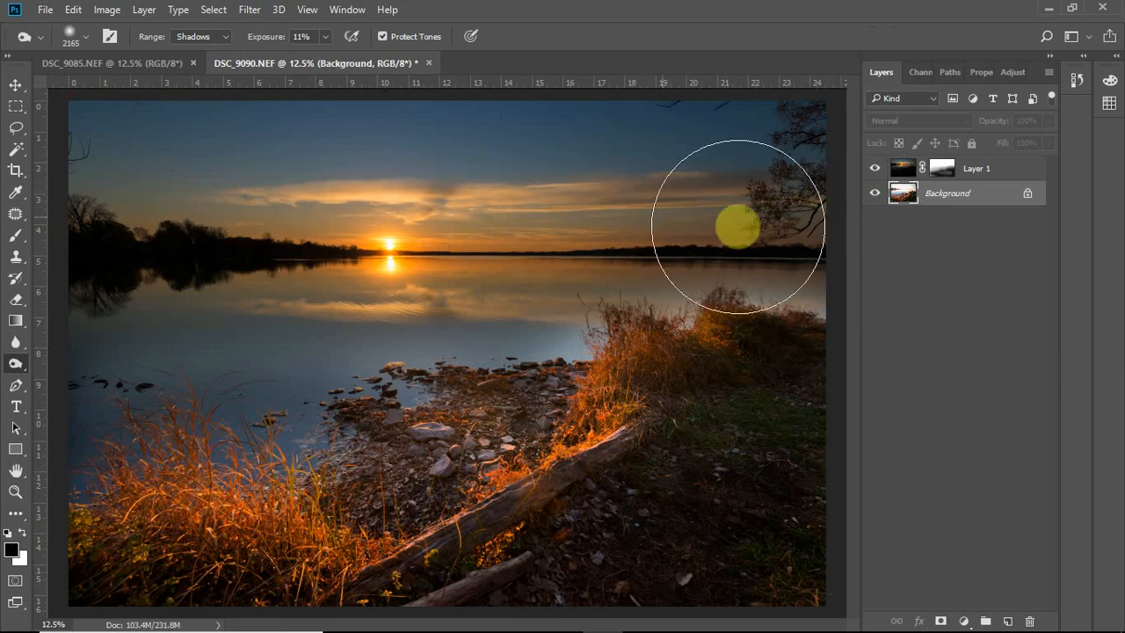
- Make Layer 1 active and start saving a copy of the blended image with JPEG as the file format
{"action": "left_click", "coordinate": [907, 174]}
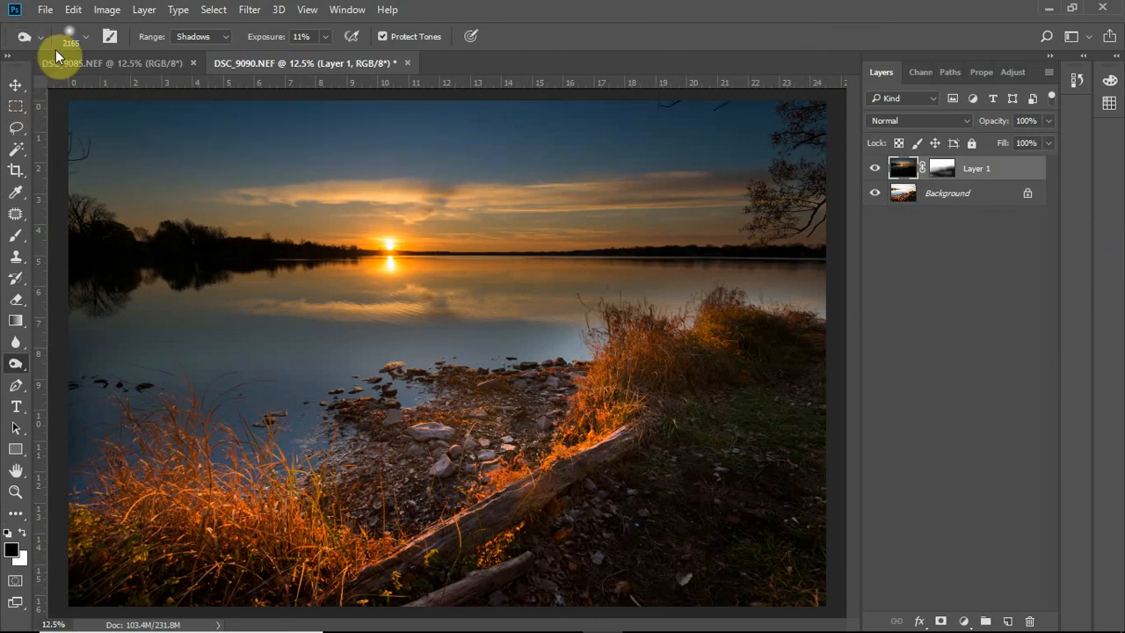
{"action": "left_click", "coordinate": [45, 10]}
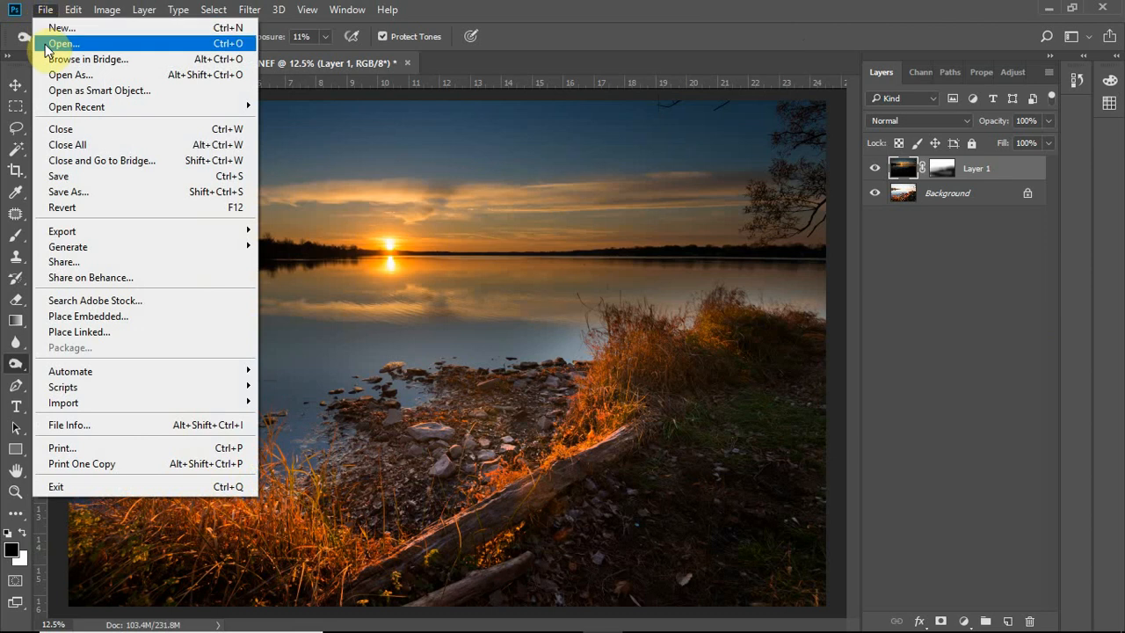
{"action": "left_click", "coordinate": [54, 193]}
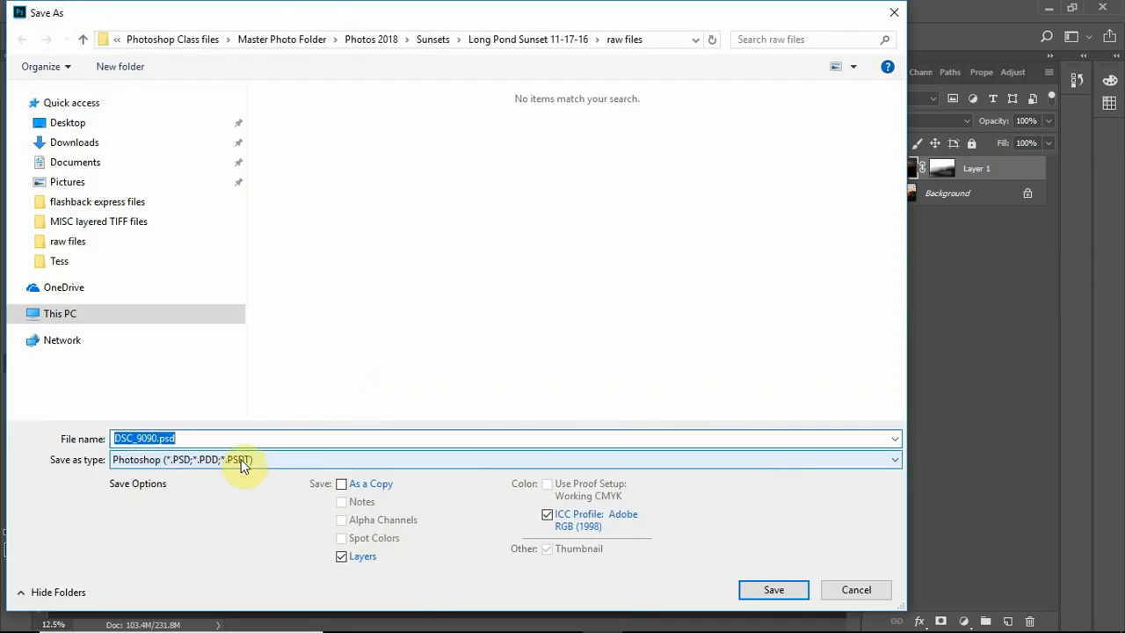
{"action": "left_click", "coordinate": [243, 466]}
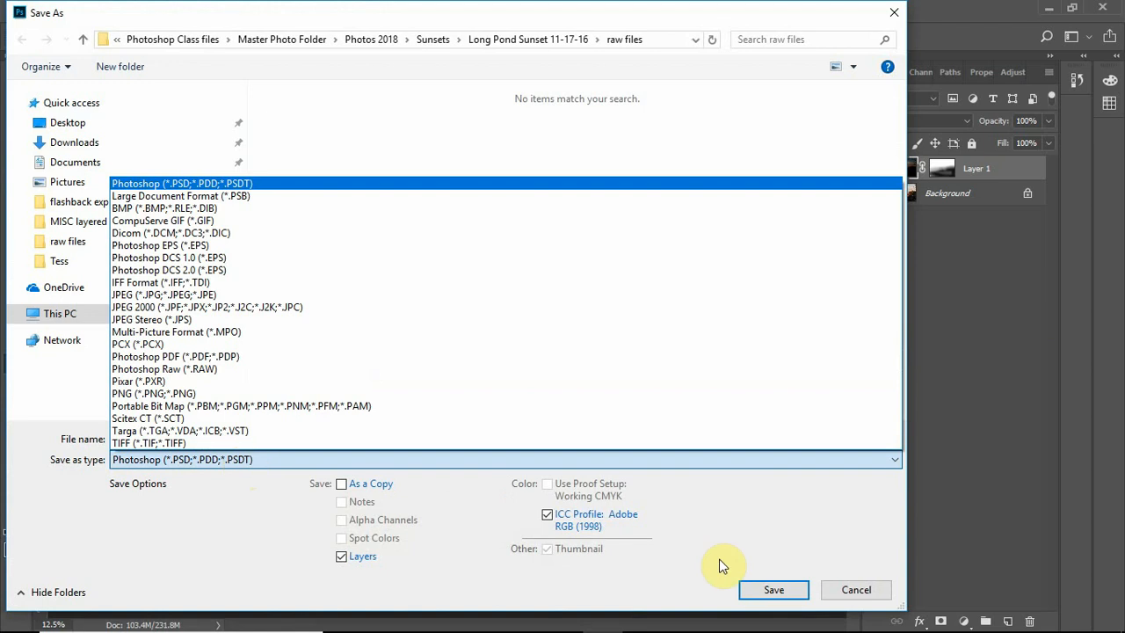
{"action": "left_click", "coordinate": [859, 595]}
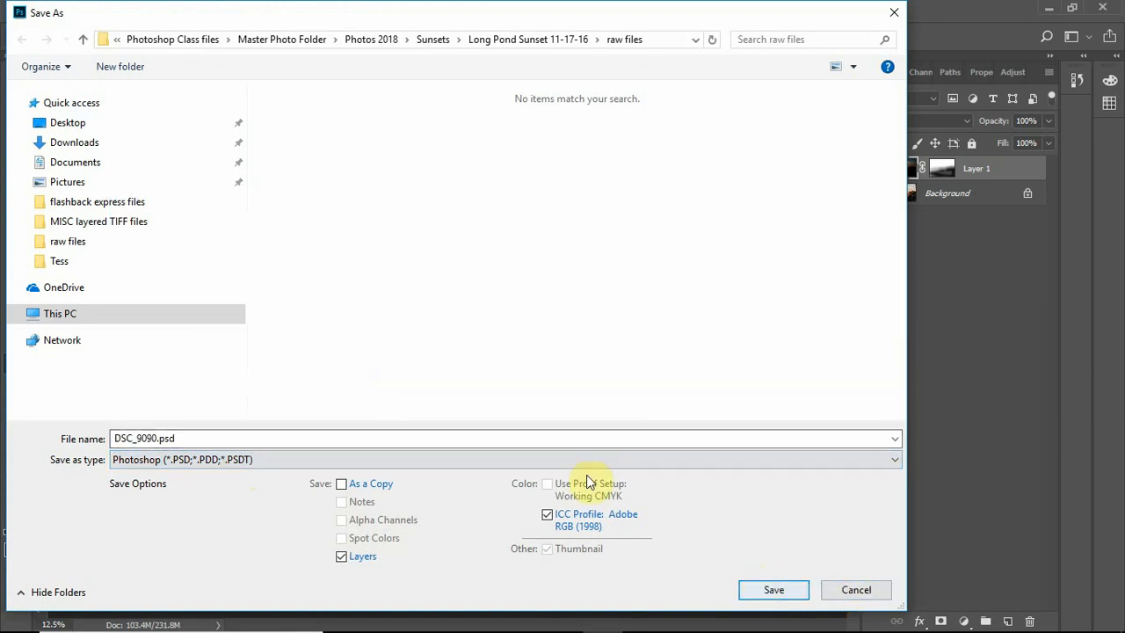
{"action": "left_click", "coordinate": [243, 465]}
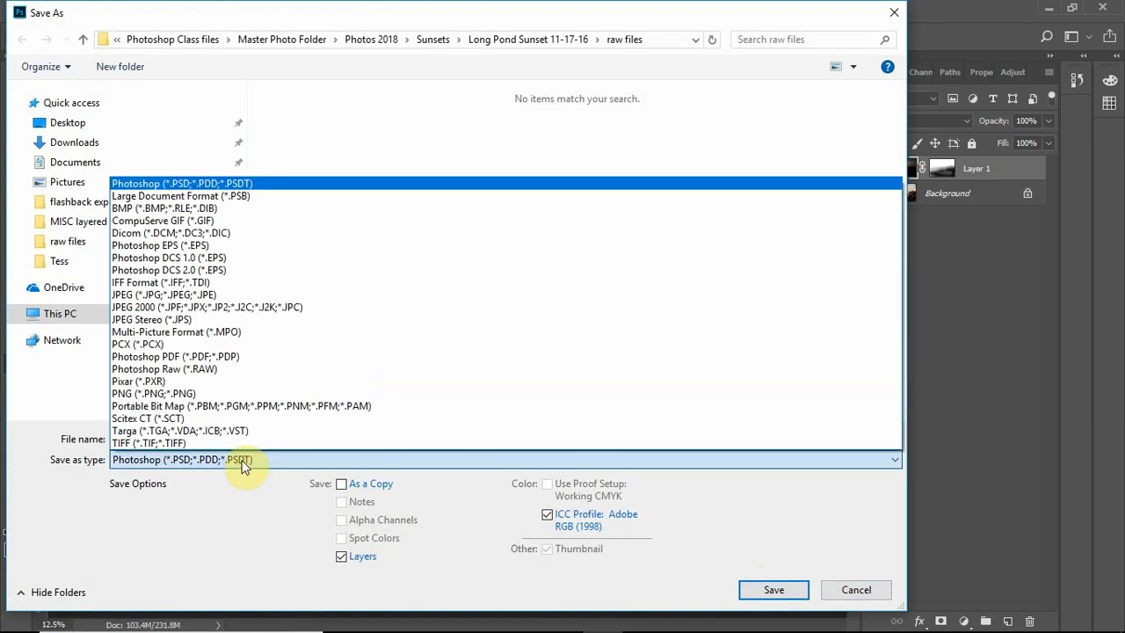
{"action": "left_click", "coordinate": [244, 295]}
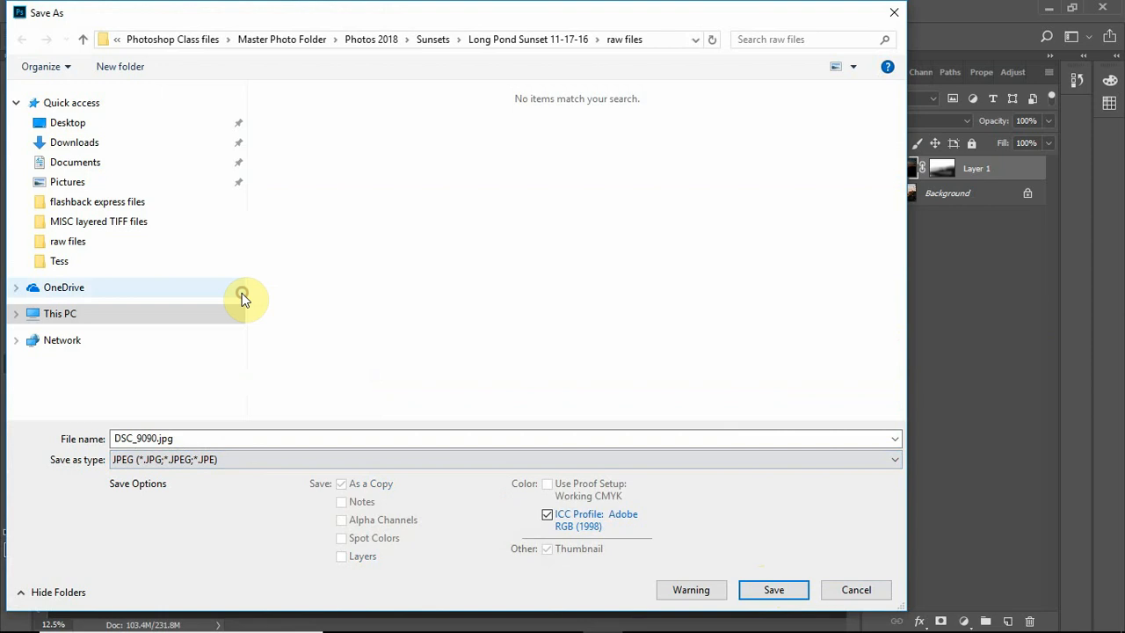
- Name the copy DSC_9090-edited.jpg and save it in the raw files folder at quality 10 (Maximum), Baseline ("Standard")
{"action": "left_click", "coordinate": [160, 440]}
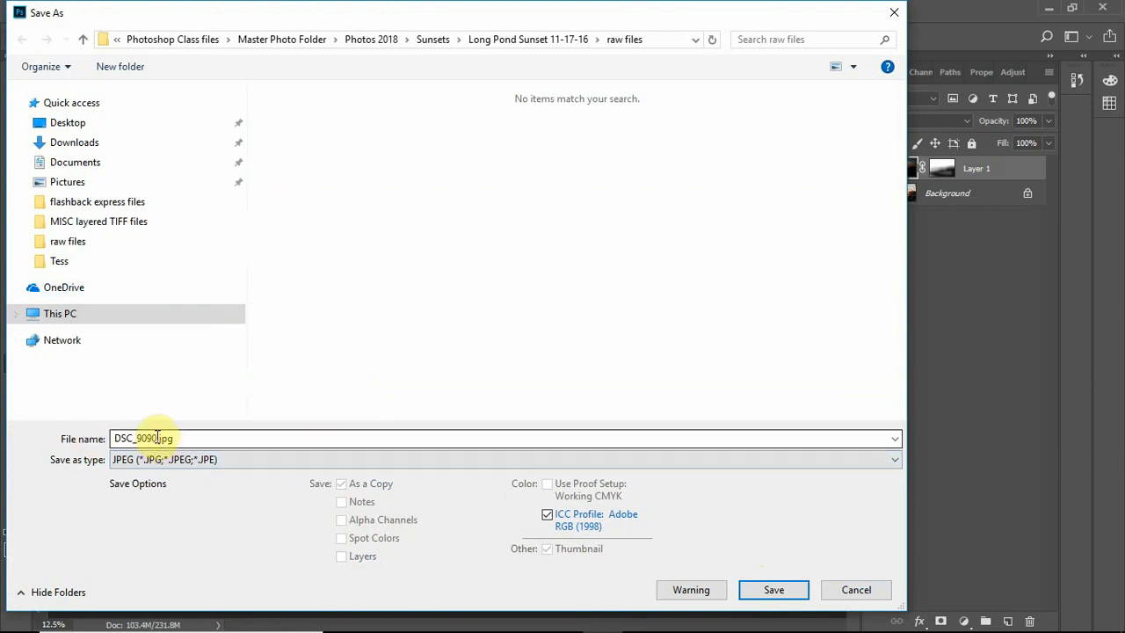
{"action": "left_click", "coordinate": [158, 438]}
{"action": "left_click", "coordinate": [158, 439]}
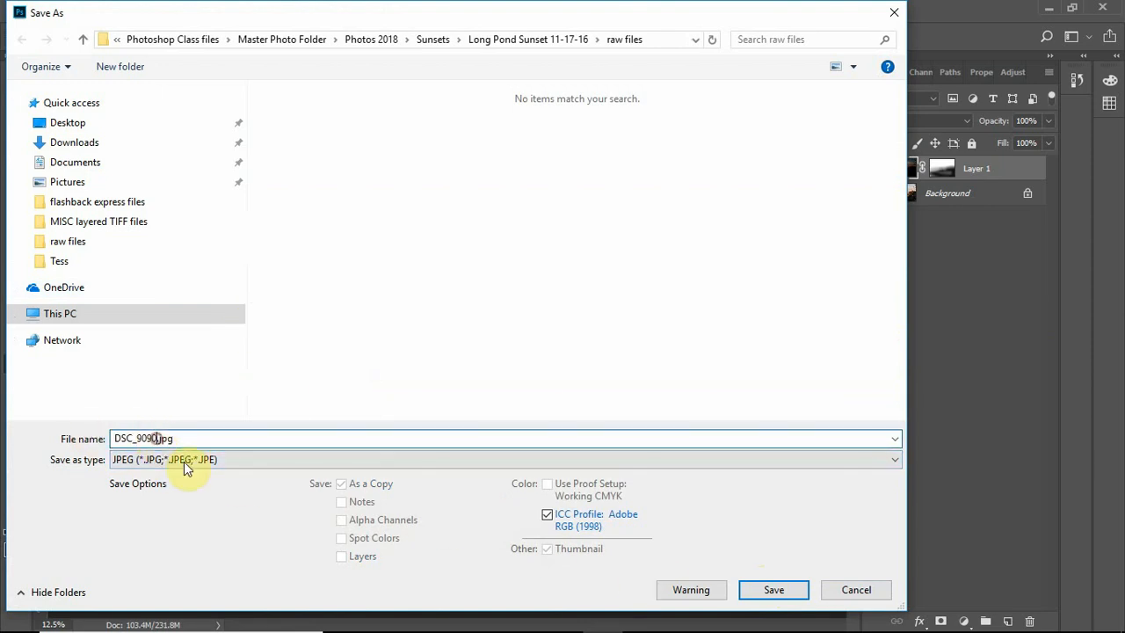
{"action": "type", "text": "-"}
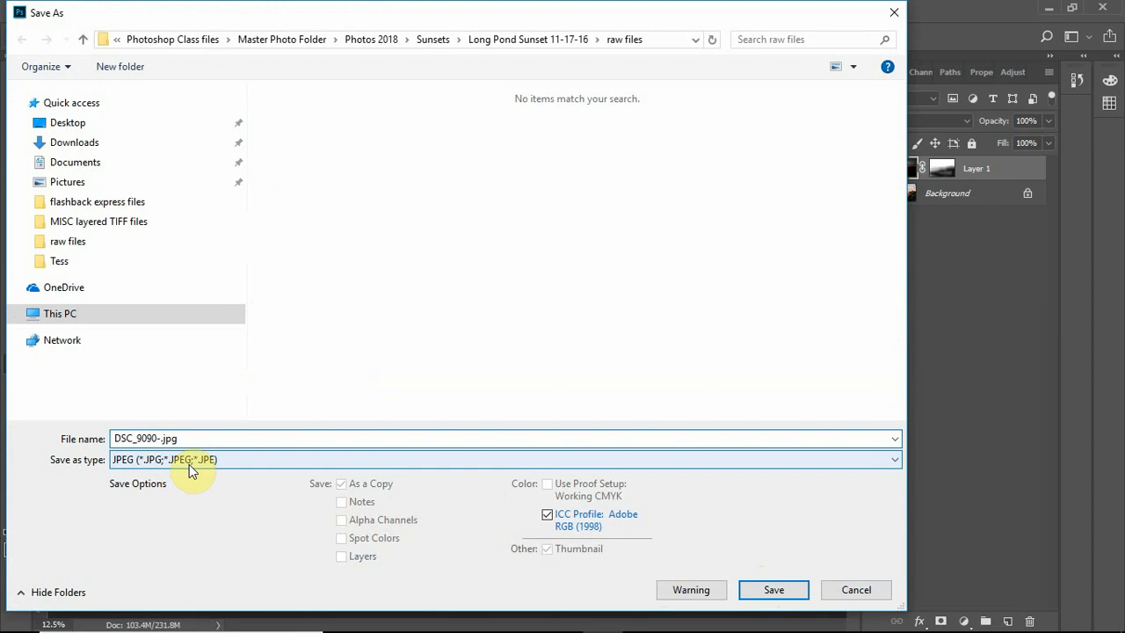
{"action": "type", "text": "edited"}
{"action": "left_click", "coordinate": [765, 592]}
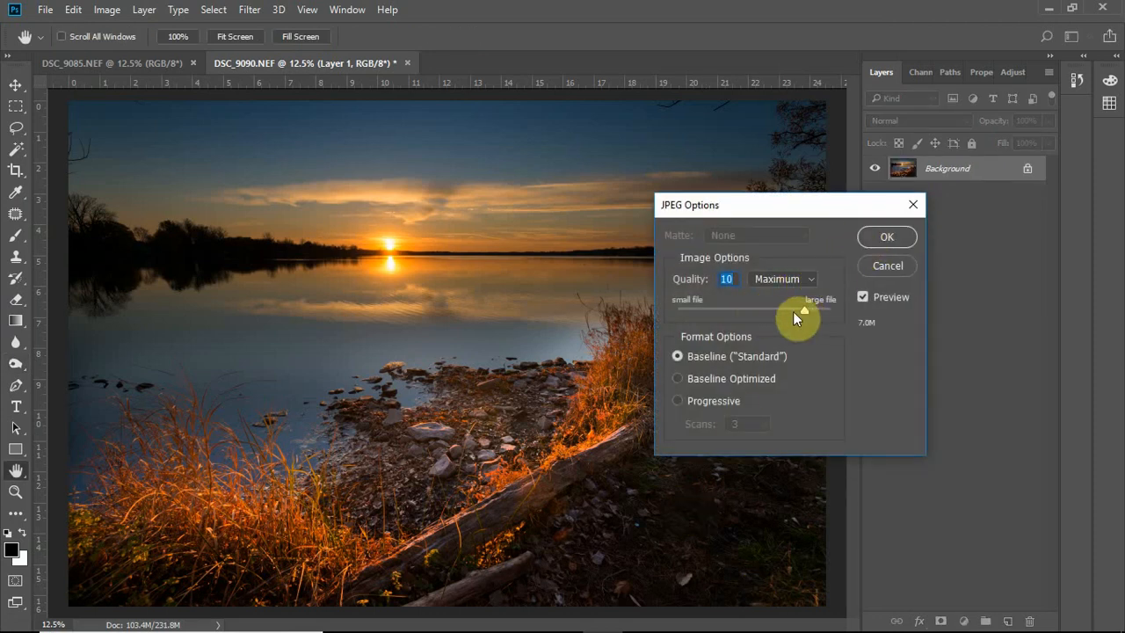
{"action": "left_click", "coordinate": [882, 237]}
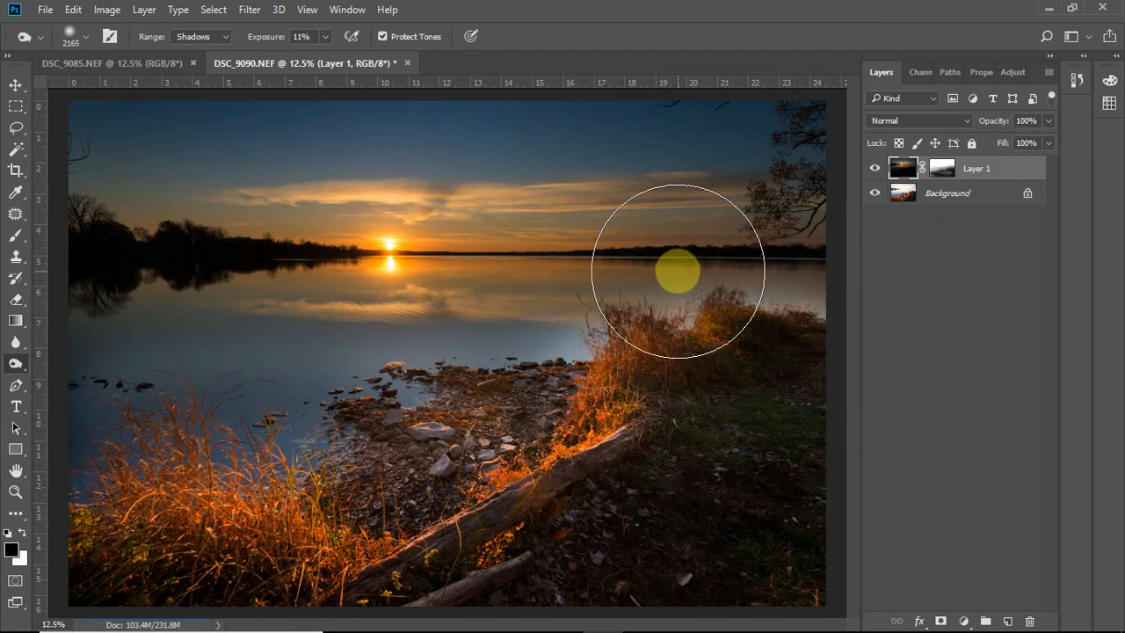
{"action": "mouse_move", "coordinate": [678, 272]}
{"action": "left_mouse_down"}
{"action": "mouse_move", "coordinate": [638, 248]}
{"action": "mouse_move", "coordinate": [610, 309]}
{"action": "mouse_move", "coordinate": [625, 321]}
{"action": "left_mouse_up"}
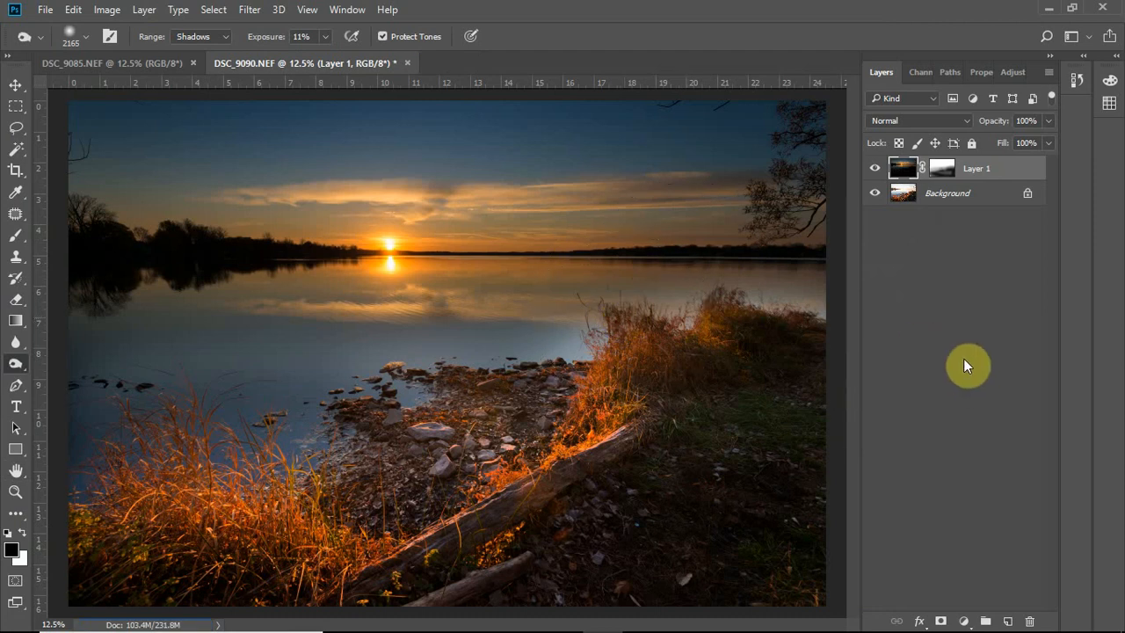
{"action": "left_click", "coordinate": [1049, 9]}
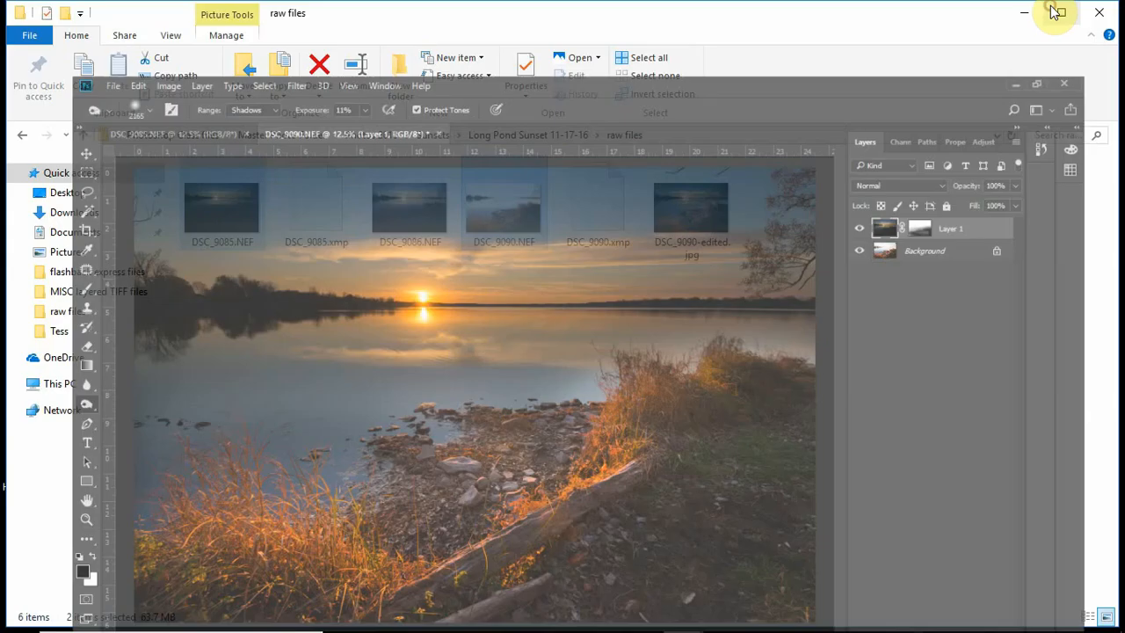
{"action": "mouse_move", "coordinate": [867, 614]}
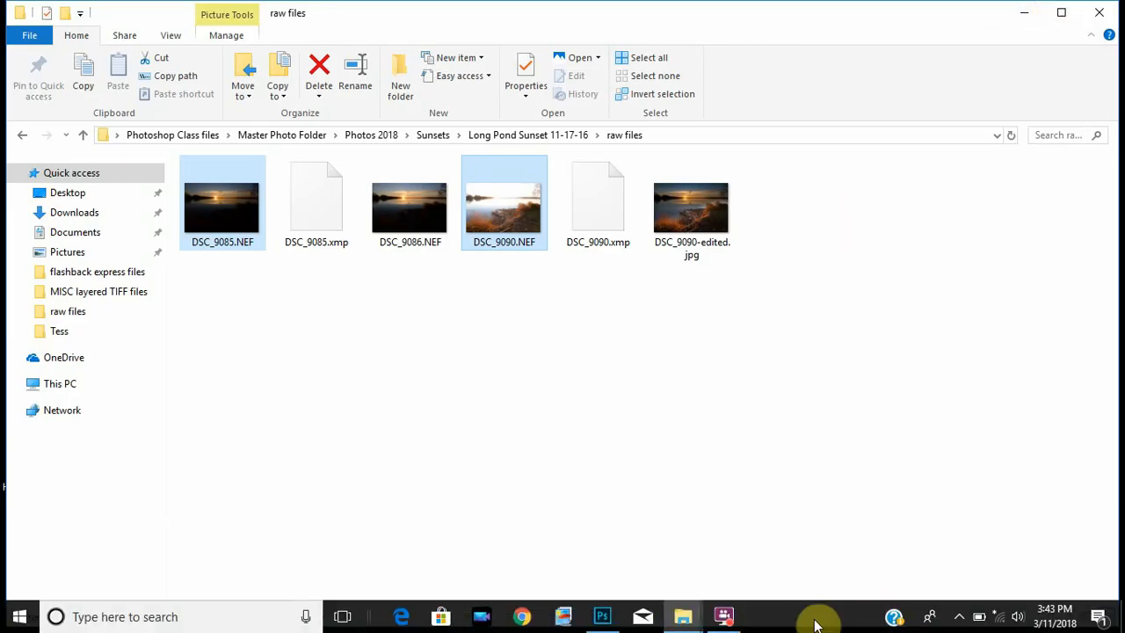
{"action": "left_click", "coordinate": [727, 618]}
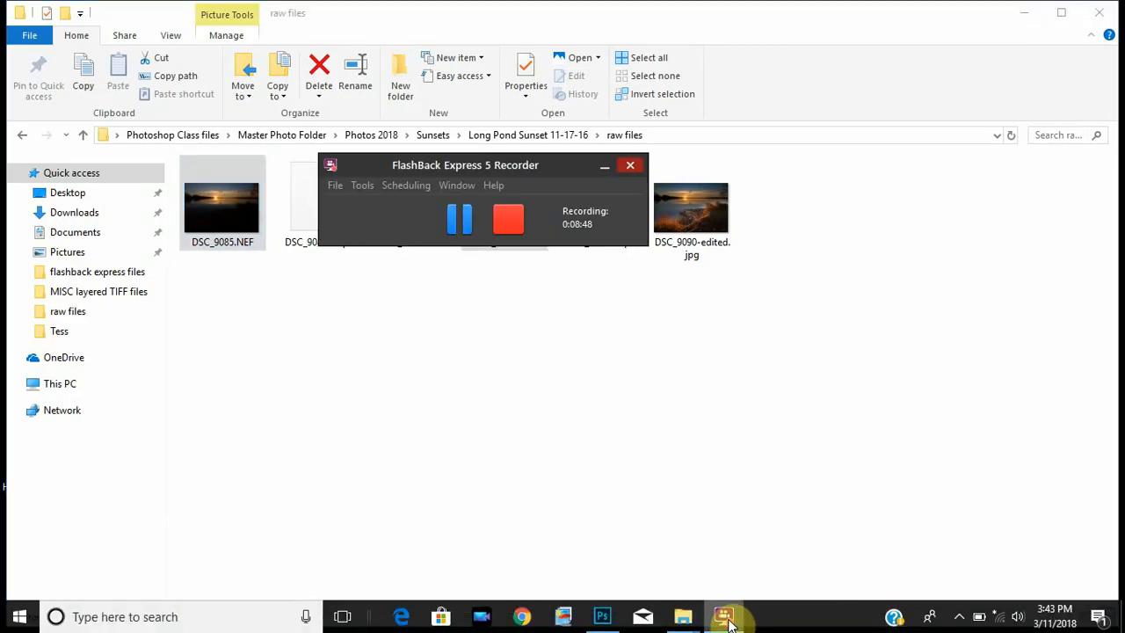